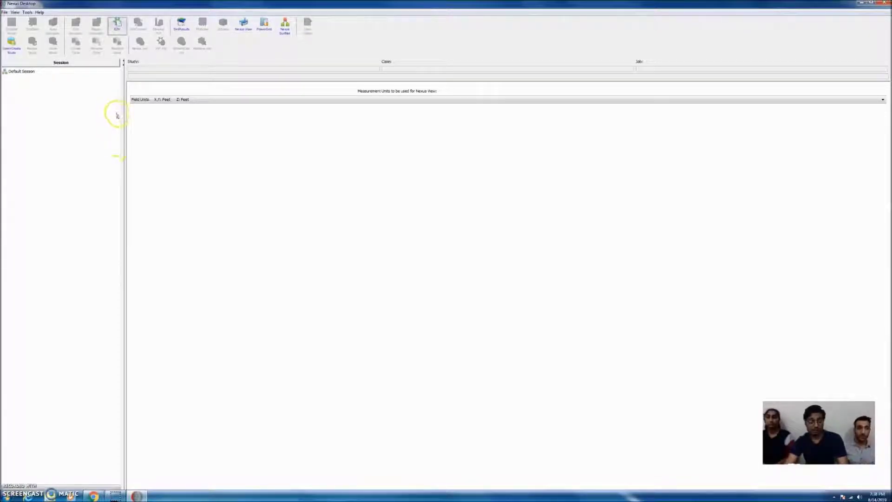
Create a new VIP database study named assignment3 with the student's name and 1 appended, including its matching case
{"action": "left_click", "coordinate": [12, 49]}
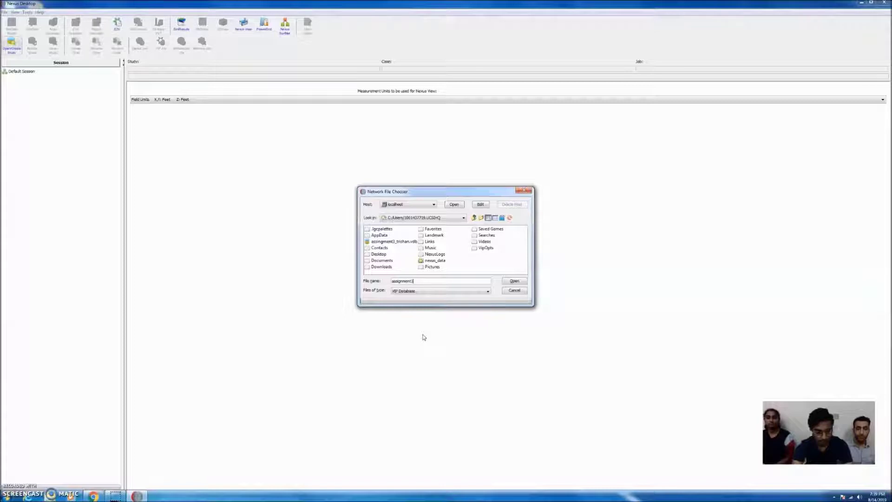
{"action": "type", "text": "tr"}
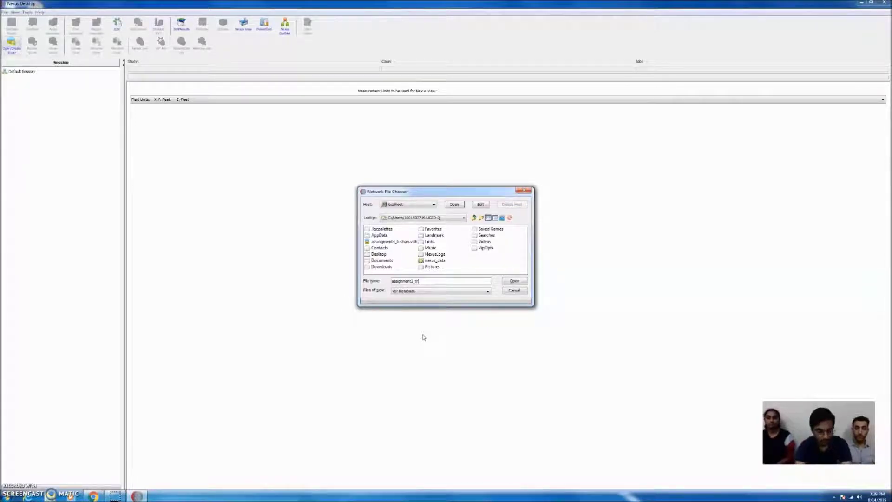
{"action": "type", "text": "ishan1"}
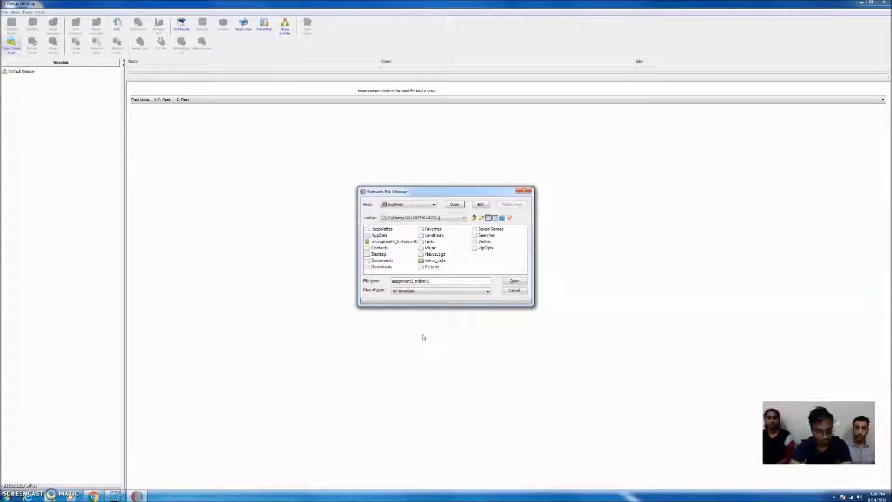
{"action": "left_click", "coordinate": [514, 281]}
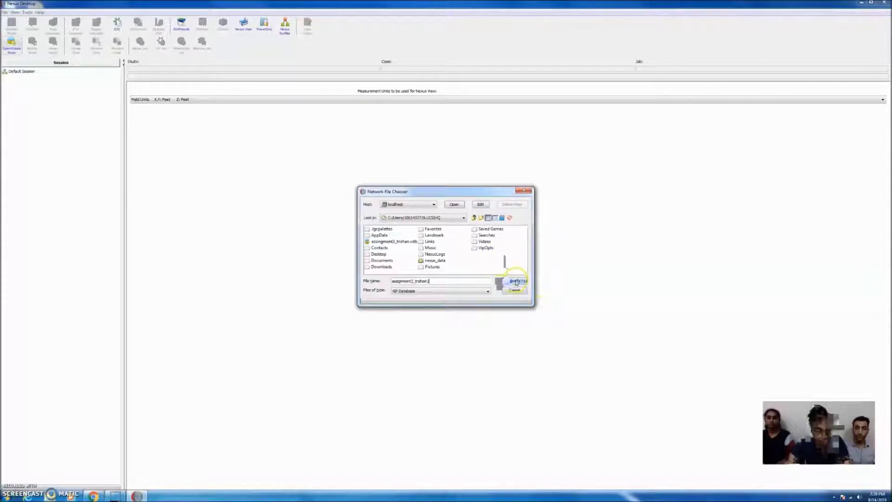
{"action": "left_click", "coordinate": [440, 286]}
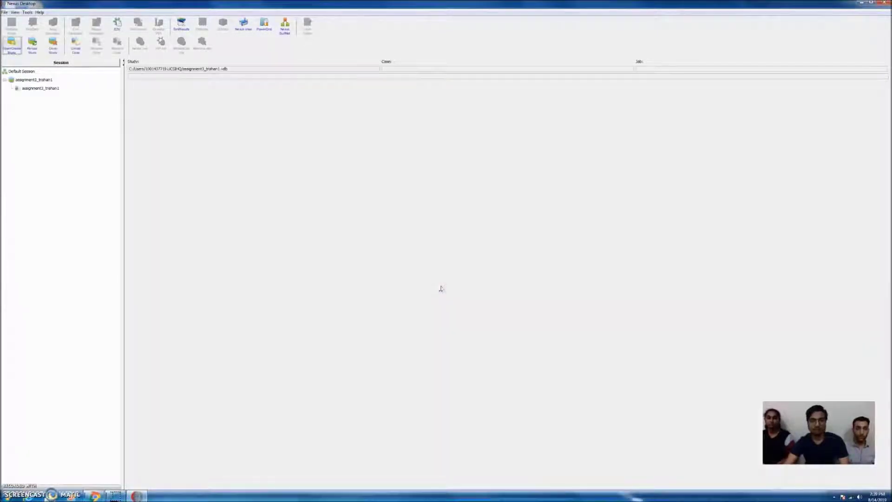
{"action": "left_click", "coordinate": [442, 265]}
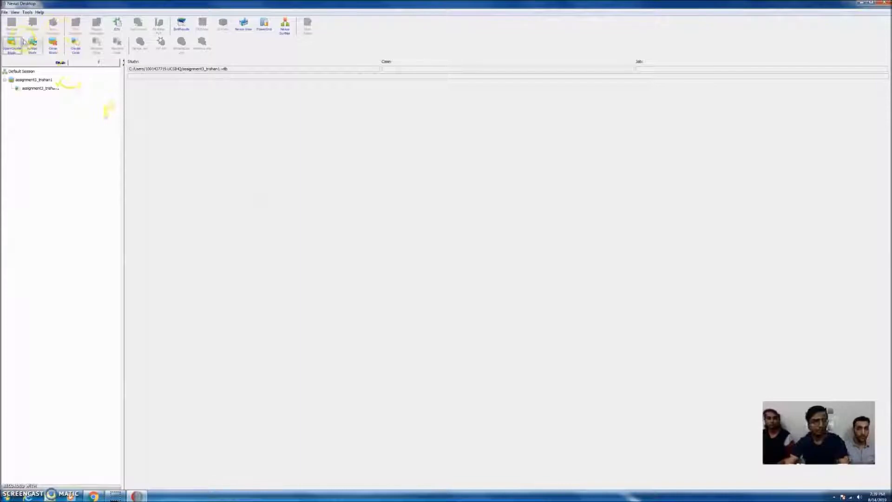
Create an empty SimDataStudio case, with the Nexus case option, for the new study's case
{"action": "left_click", "coordinate": [32, 88]}
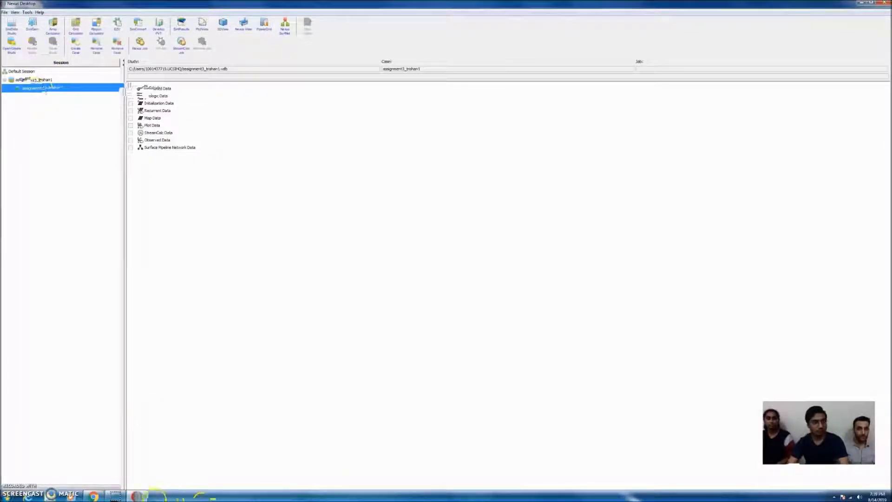
{"action": "left_click", "coordinate": [17, 26]}
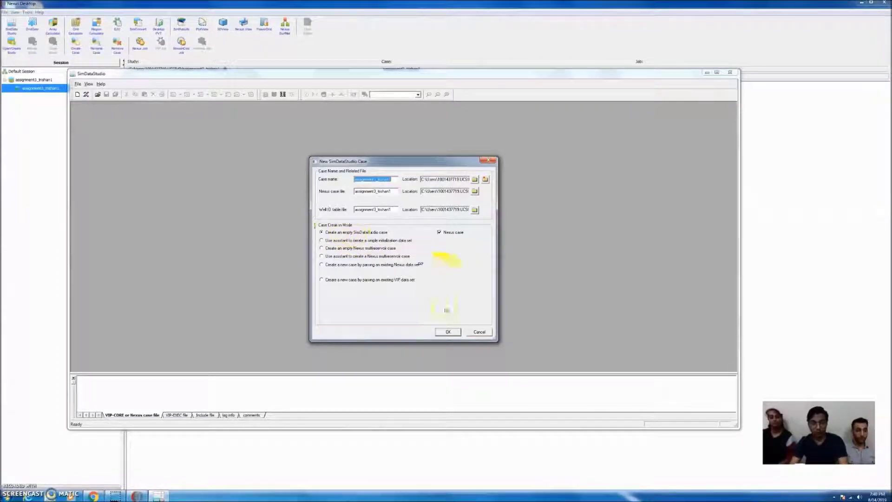
{"action": "left_click", "coordinate": [448, 332]}
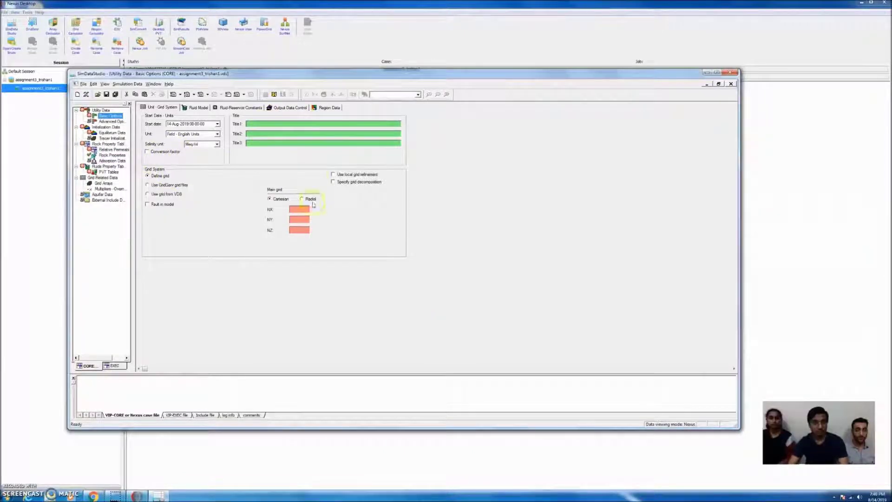
Import the Nexus data file COALBED_METHANE.fcs from the STR_GRID folder into the case
{"action": "left_click", "coordinate": [299, 209]}
{"action": "left_click", "coordinate": [173, 95]}
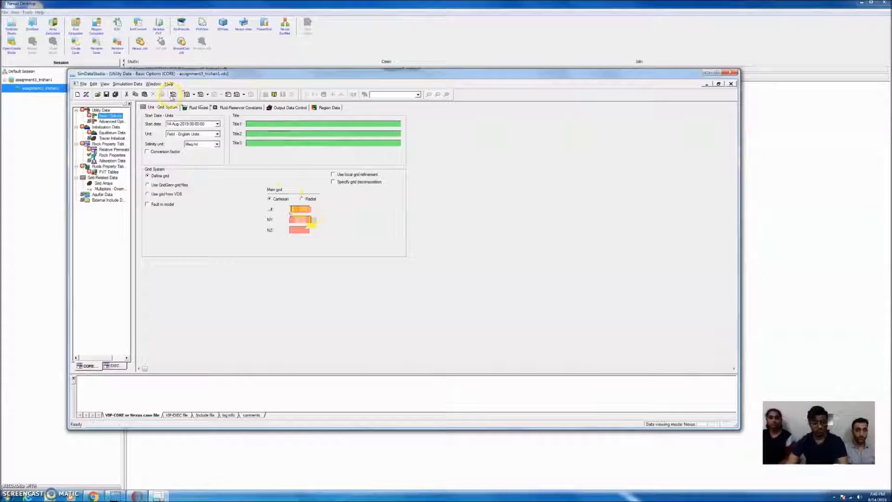
{"action": "left_click", "coordinate": [173, 95]}
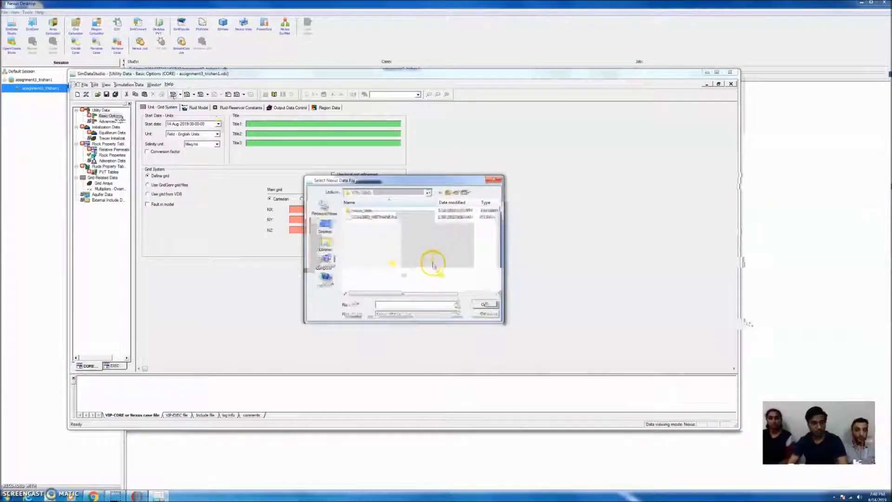
{"action": "double_click", "coordinate": [380, 218]}
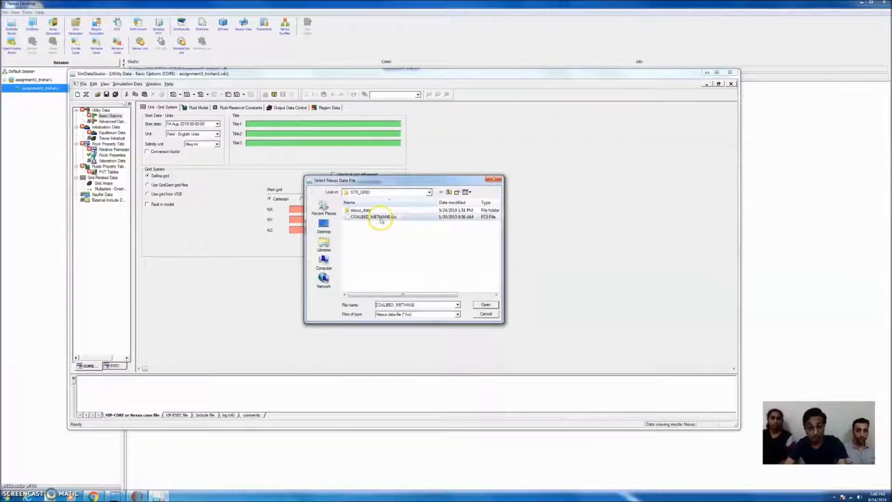
{"action": "left_click", "coordinate": [435, 279]}
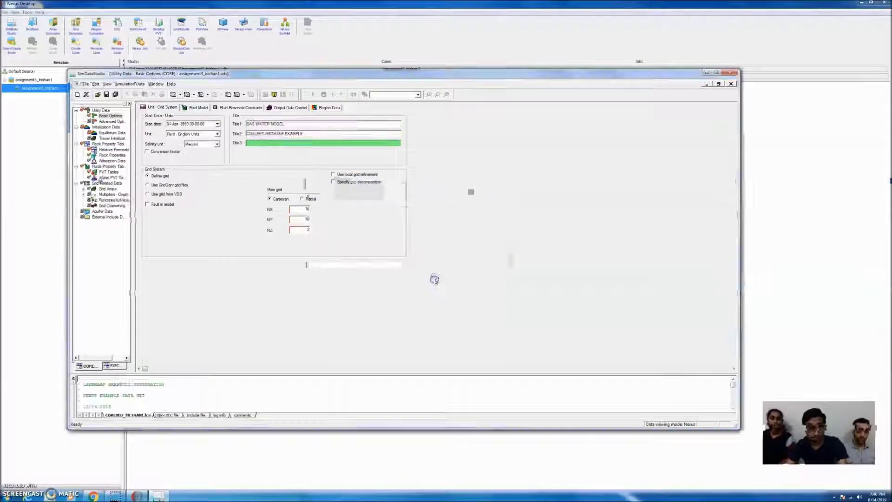
{"action": "double_click", "coordinate": [299, 209]}
{"action": "left_click_drag", "start_coordinate": [300, 210], "coordinate": [281, 213]}
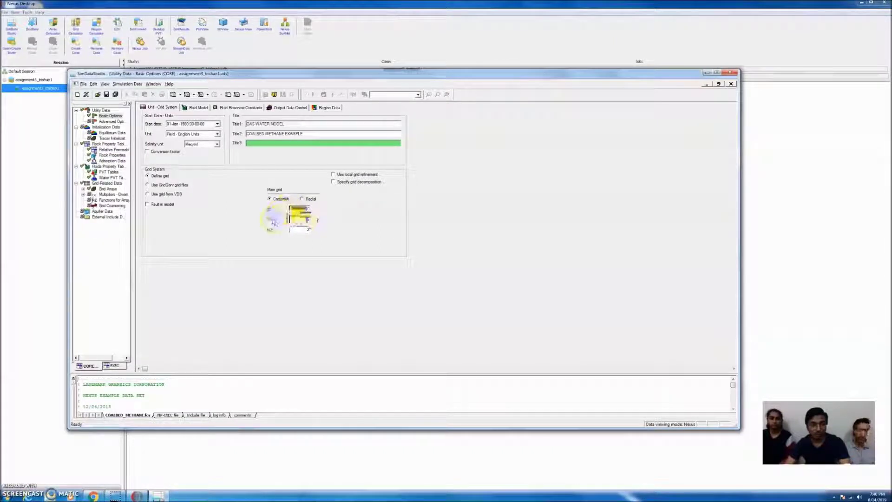
Set the model's third title line to UCSINORTHWING.14AUGUST2019
{"action": "left_click", "coordinate": [305, 238]}
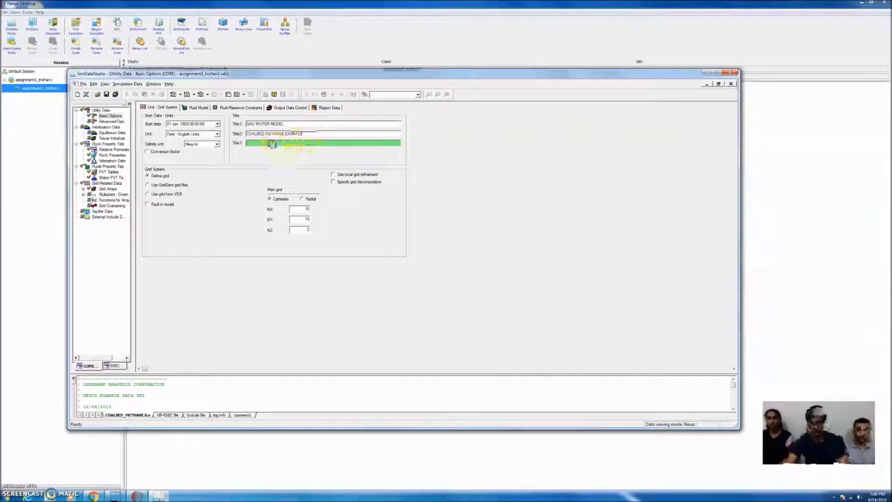
{"action": "key", "text": "Caps_Lock"}
{"action": "type", "text": "UCSINORTHWING"}
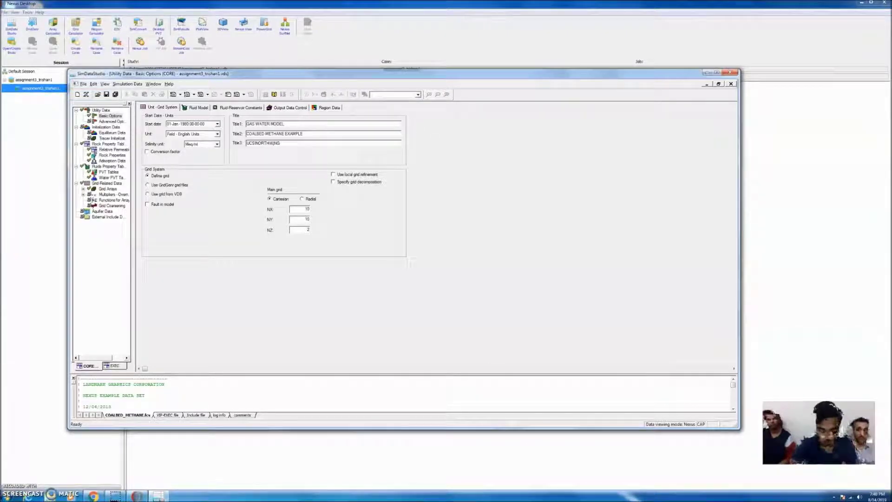
{"action": "type", "text": ".14AUGUST2019"}
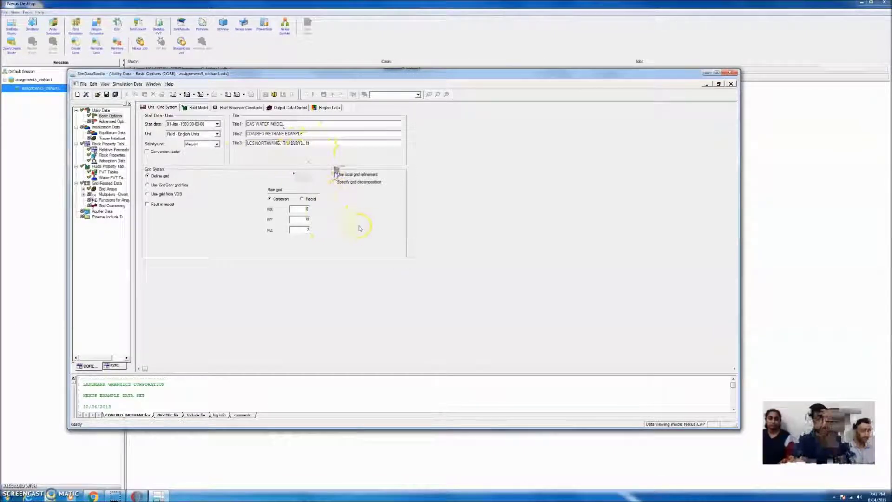
{"action": "left_click", "coordinate": [209, 123]}
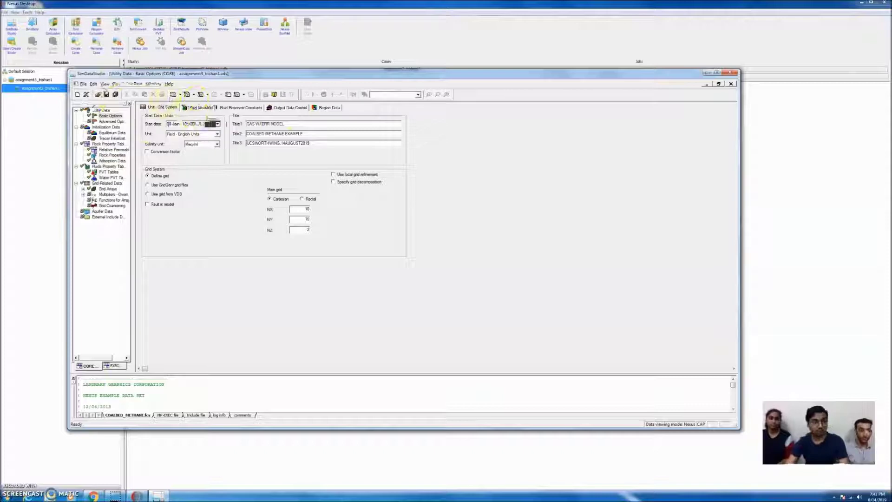
Generate the Nexus data set files for the case's gas-water model
{"action": "left_click", "coordinate": [236, 95]}
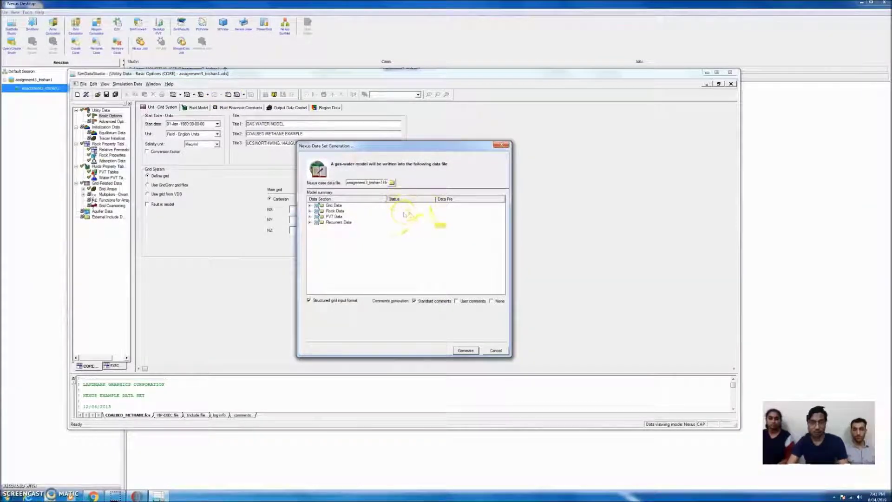
{"action": "left_click", "coordinate": [465, 351]}
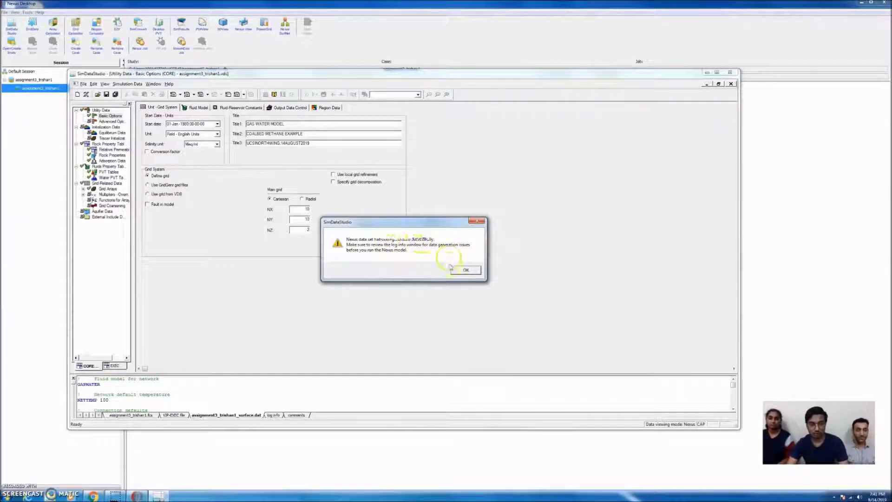
{"action": "left_click", "coordinate": [463, 270]}
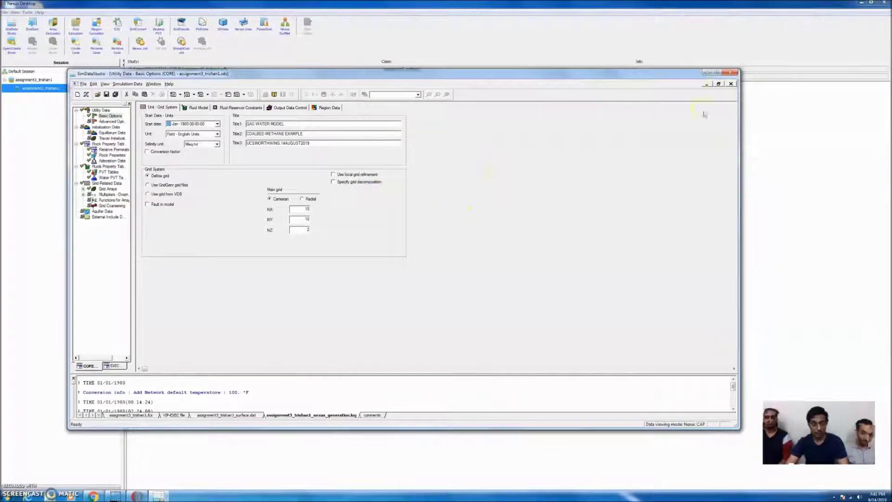
Return to Nexus Desktop, create a Nexus simulation job for the case and run it
{"action": "left_click", "coordinate": [706, 73]}
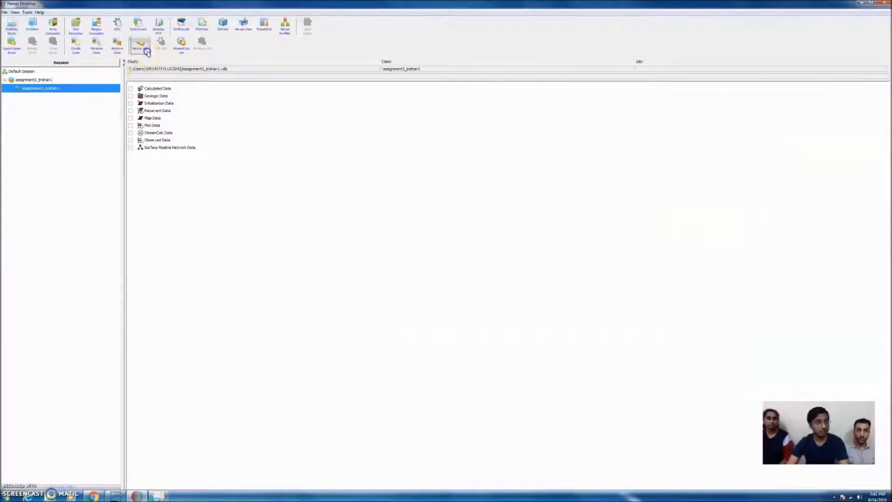
{"action": "left_click", "coordinate": [145, 51]}
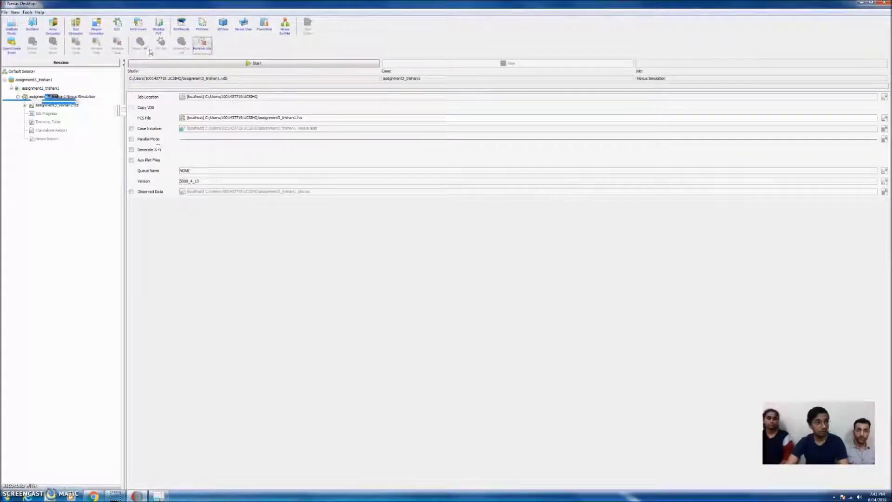
{"action": "left_click", "coordinate": [57, 105]}
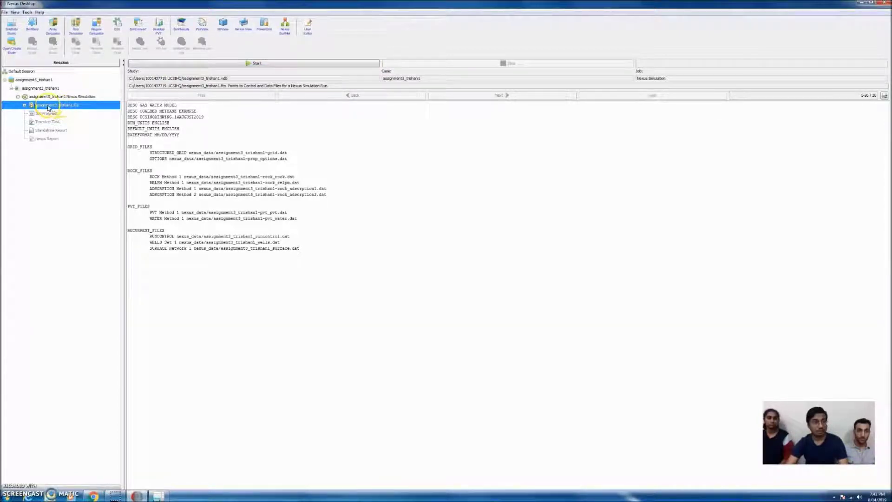
{"action": "left_click", "coordinate": [233, 63]}
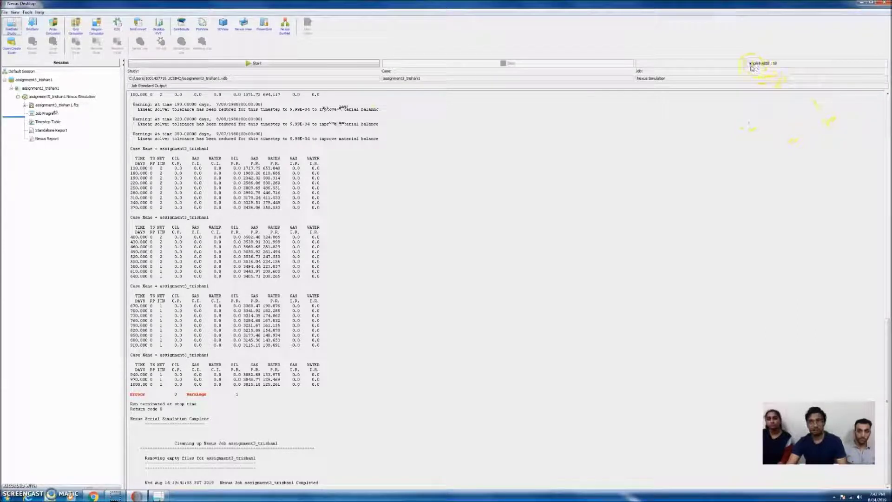
{"action": "left_click", "coordinate": [433, 147]}
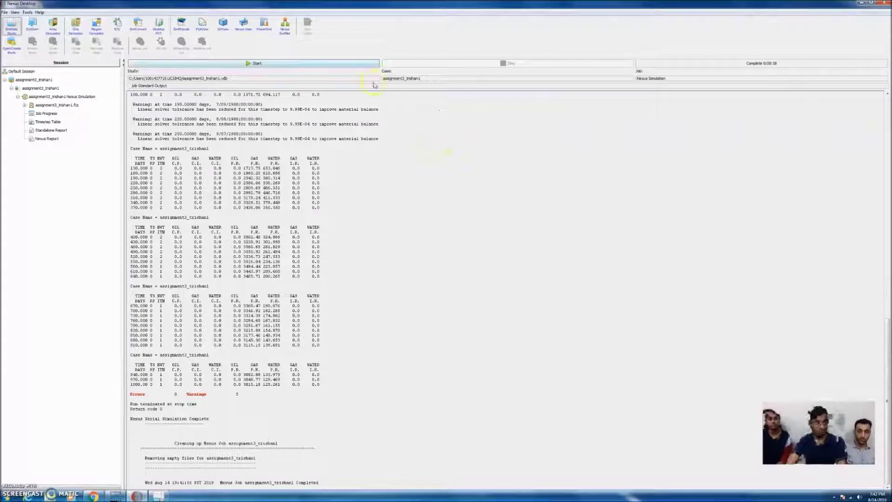
Return to SimDataStudio and examine the gas PVT table with its formation volume factor and viscosity curves
{"action": "left_click", "coordinate": [12, 28]}
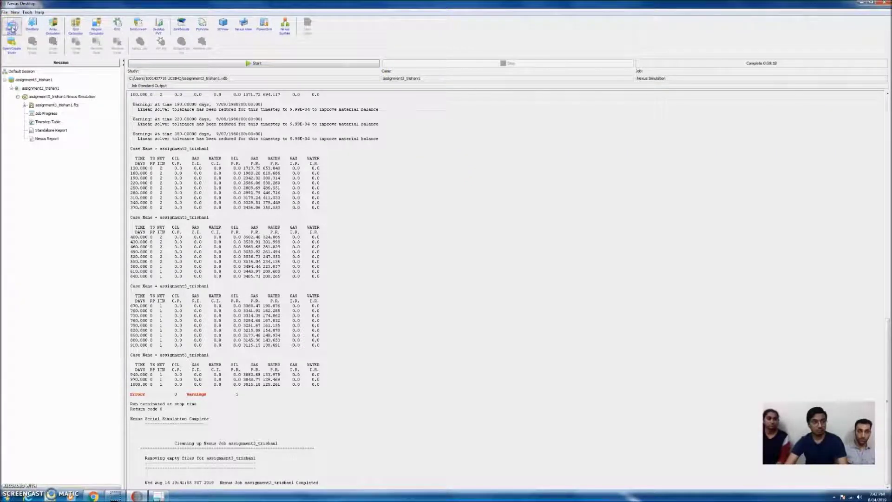
{"action": "left_click", "coordinate": [121, 202]}
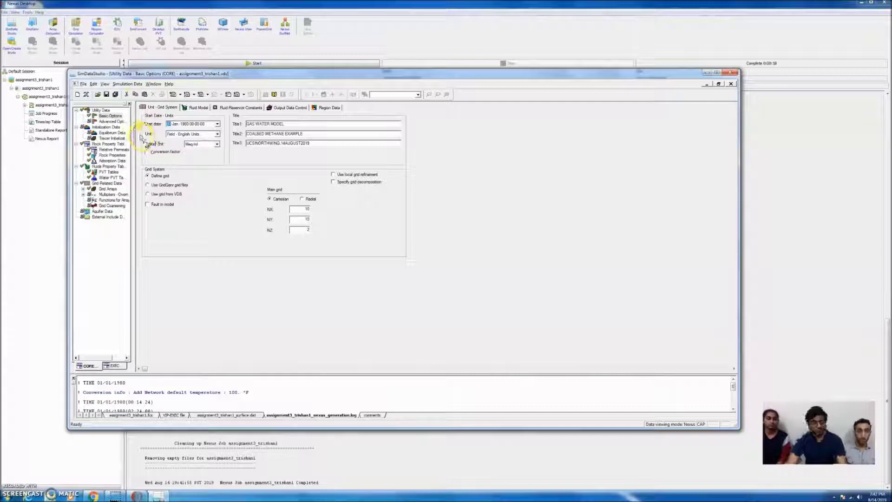
{"action": "left_click", "coordinate": [108, 172]}
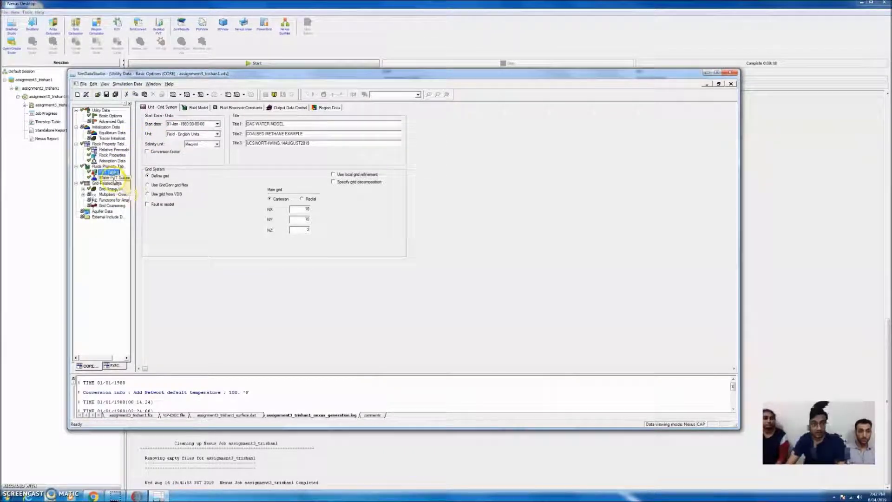
{"action": "left_click", "coordinate": [117, 178]}
{"action": "left_click", "coordinate": [109, 172]}
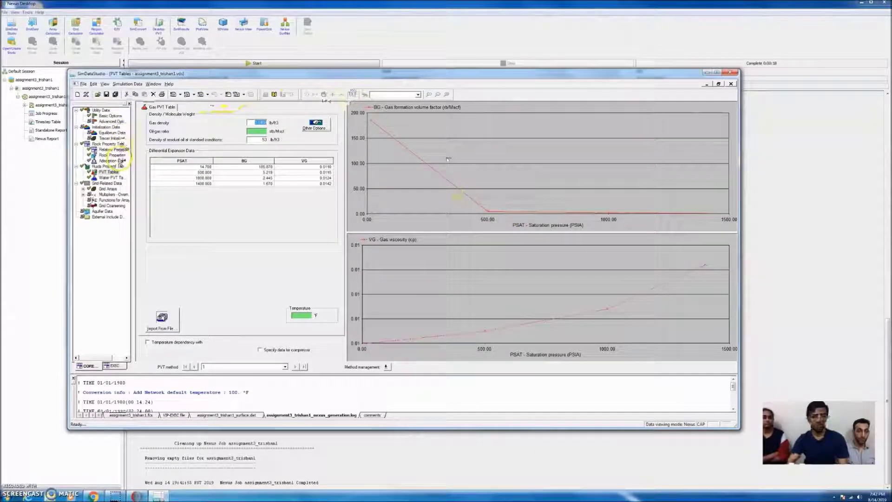
In Nexus Desktop's timestep table, plot gas and water production rates against cumulative time instead of cumulative oil production
{"action": "left_click", "coordinate": [706, 72]}
{"action": "left_click", "coordinate": [47, 121]}
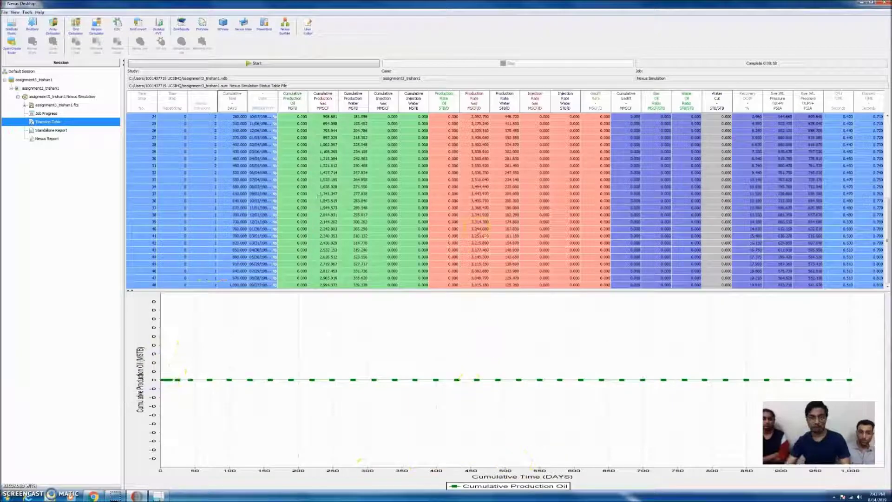
{"action": "left_click", "coordinate": [300, 103]}
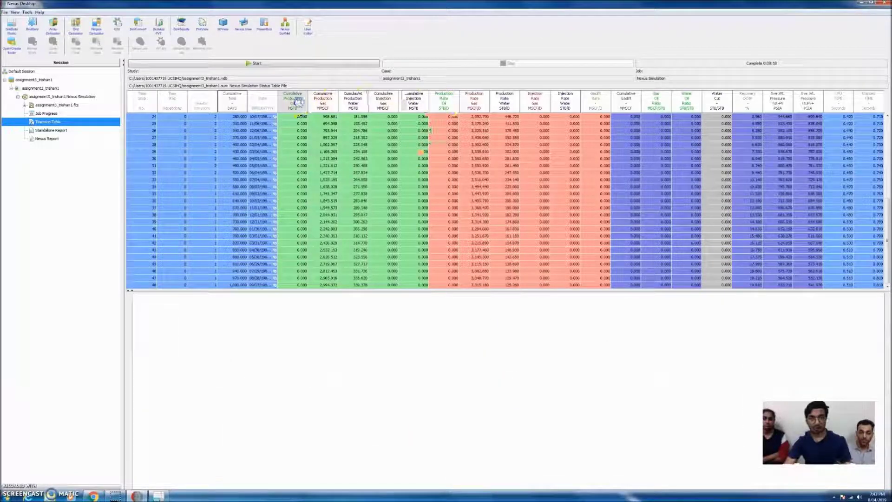
{"action": "left_click", "coordinate": [480, 108]}
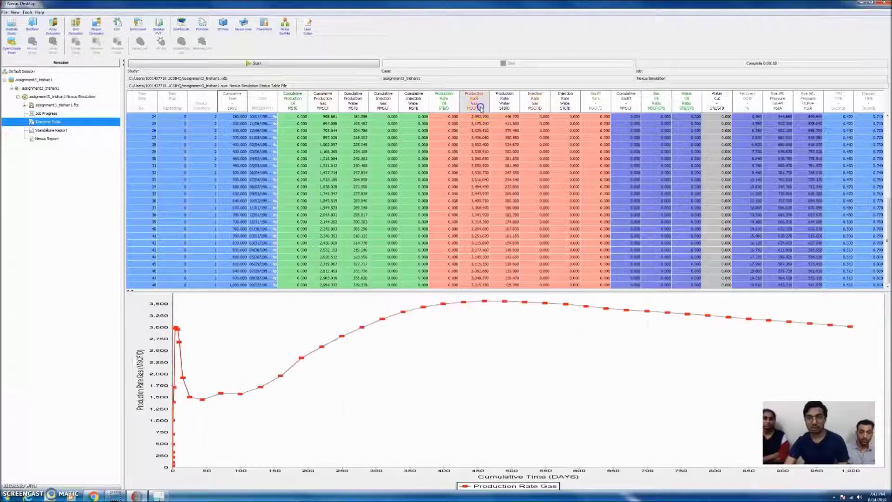
{"action": "left_click", "coordinate": [504, 109]}
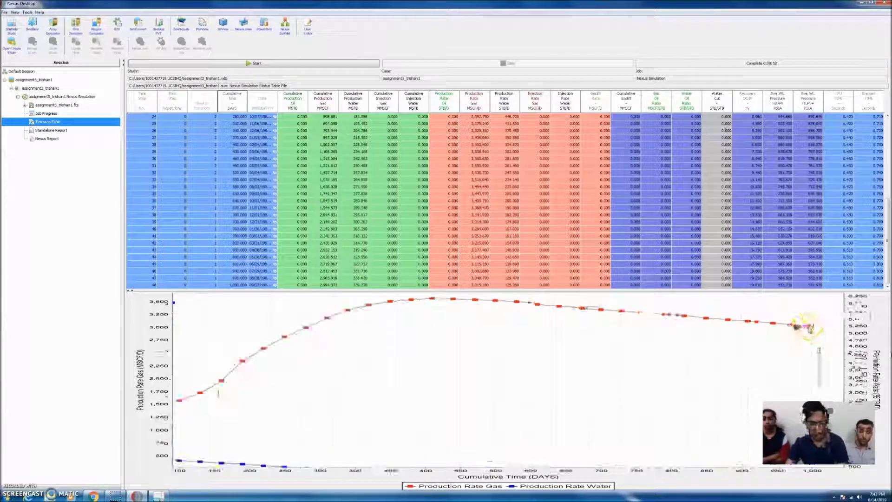
{"action": "scroll", "coordinate": [808, 328], "scroll_direction": "up", "scroll_amount": 3}
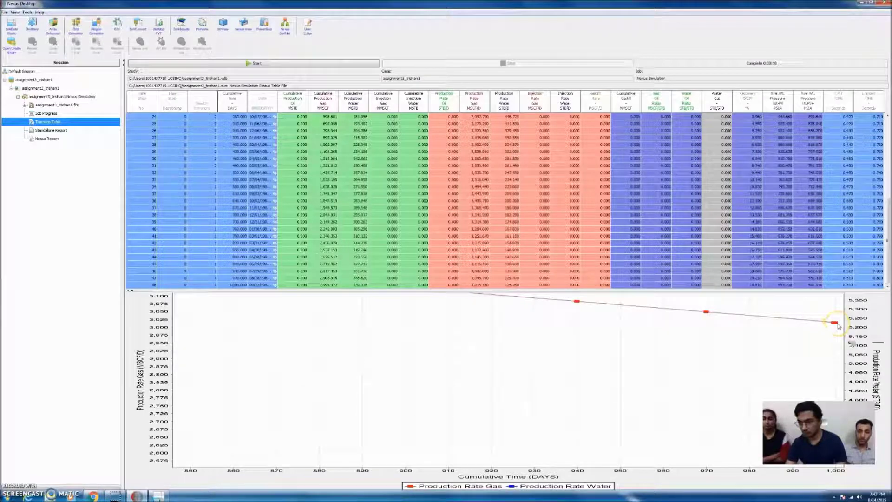
Examine the gas and water production rate curves in the timestep plot across the full simulated period and at its end
{"action": "scroll", "coordinate": [839, 328], "scroll_direction": "down", "scroll_amount": 3}
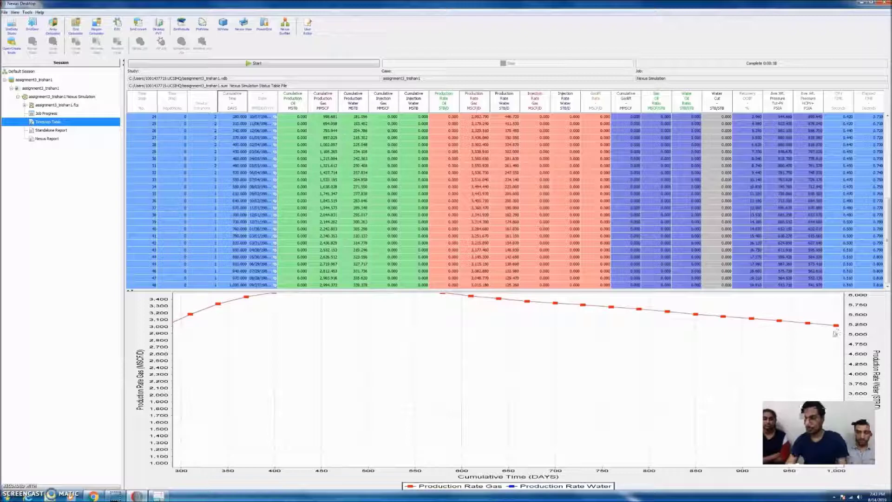
{"action": "scroll", "coordinate": [819, 331], "scroll_direction": "down", "scroll_amount": 3}
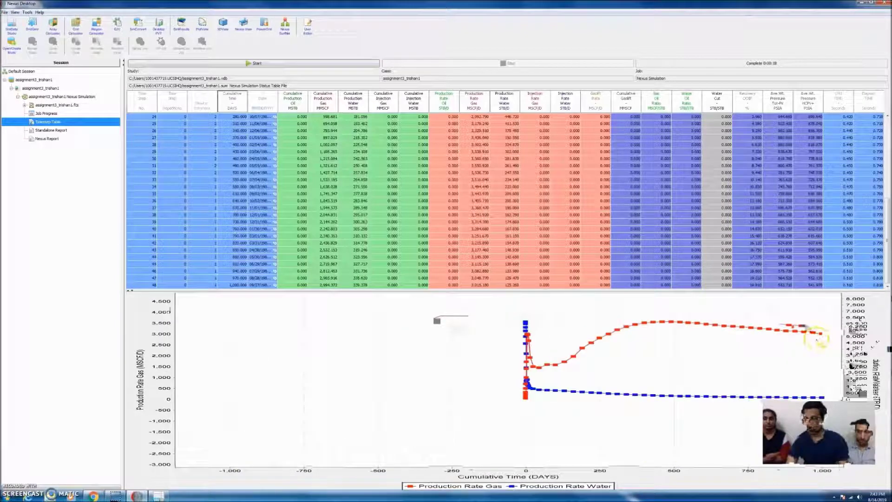
{"action": "scroll", "coordinate": [822, 396], "scroll_direction": "up", "scroll_amount": 3}
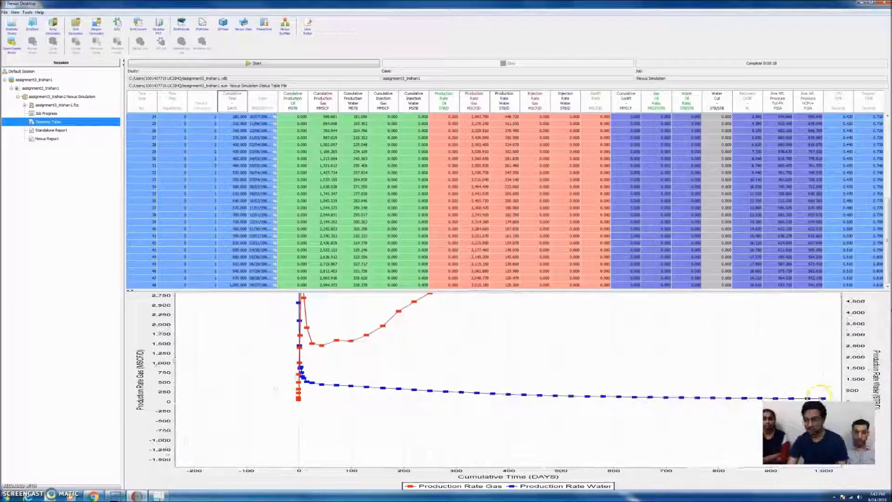
{"action": "scroll", "coordinate": [824, 398], "scroll_direction": "up", "scroll_amount": 3}
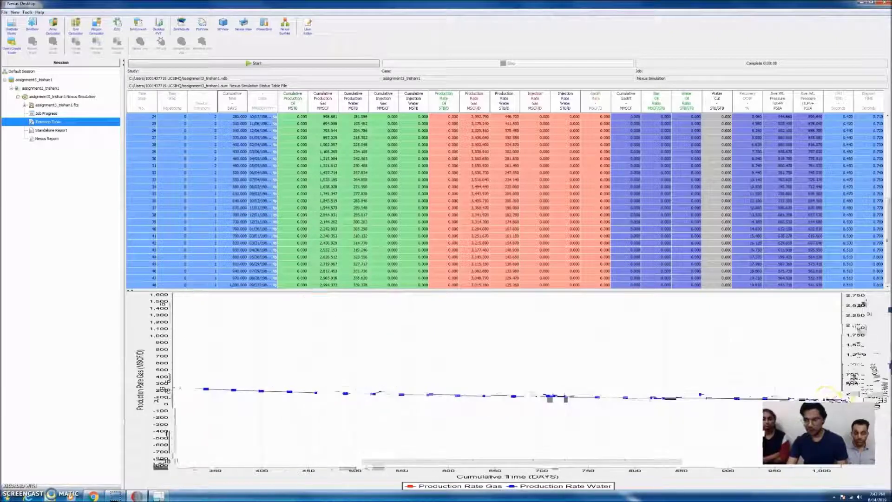
{"action": "scroll", "coordinate": [764, 376], "scroll_direction": "down", "scroll_amount": 3}
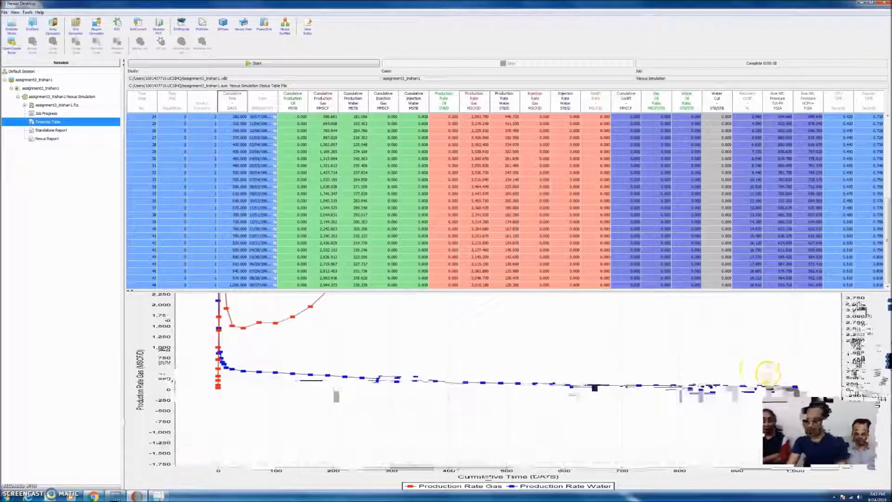
{"action": "scroll", "coordinate": [718, 336], "scroll_direction": "down", "scroll_amount": 3}
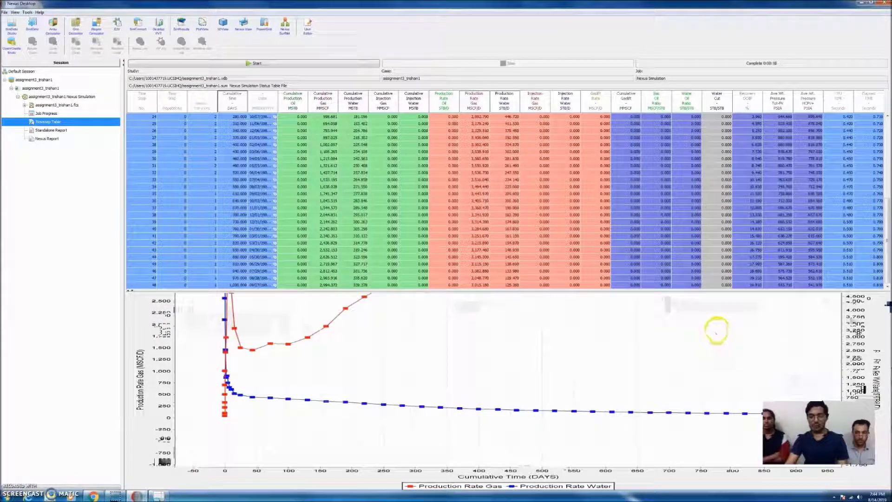
Try plotting the water injection rate and the gas lift rate alongside the gas and water production rates
{"action": "left_click", "coordinate": [563, 102]}
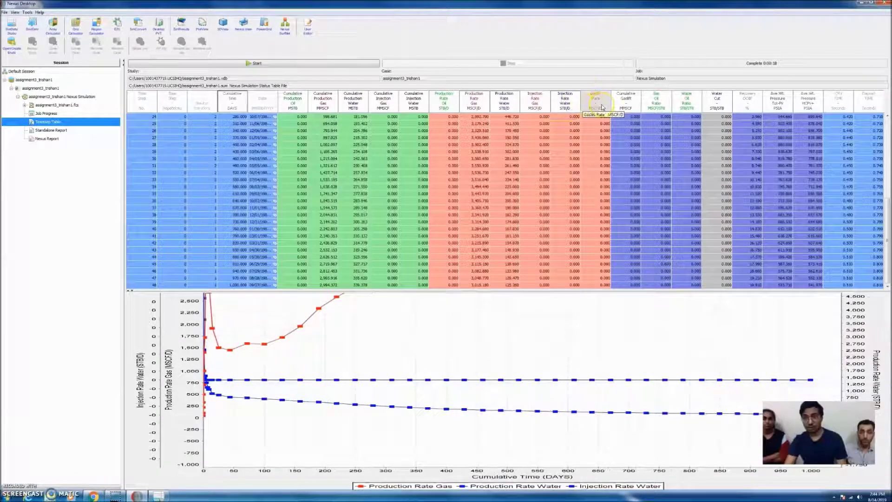
{"action": "left_click", "coordinate": [602, 107]}
{"action": "left_click", "coordinate": [600, 107]}
{"action": "left_click", "coordinate": [567, 103]}
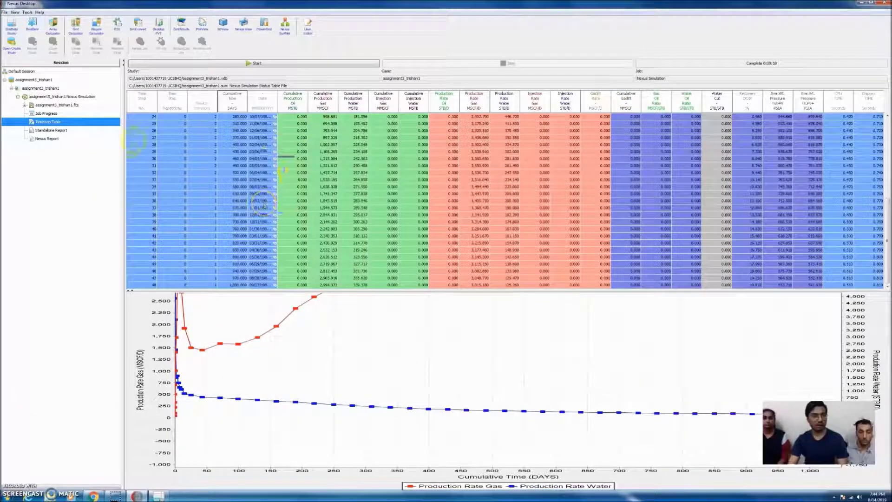
Select the case and its .fcs simulation file, then open the case as a 3D model in Nexus View
{"action": "left_click", "coordinate": [42, 87]}
{"action": "left_click", "coordinate": [150, 318]}
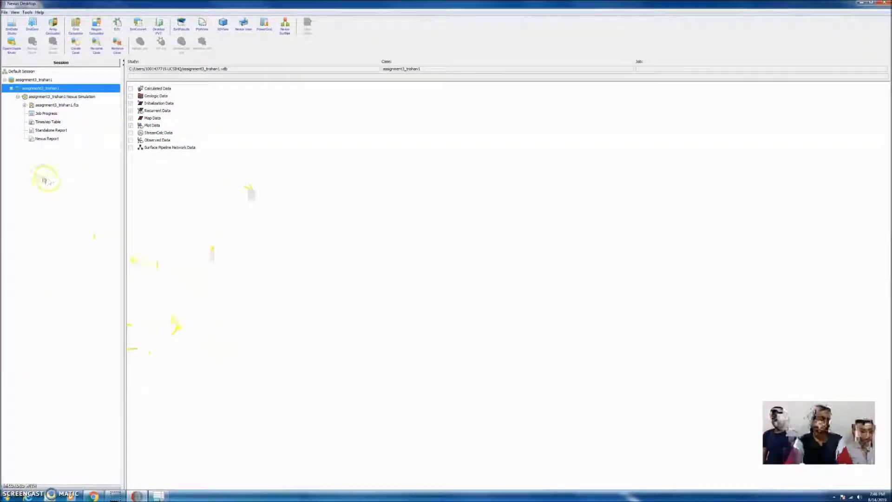
{"action": "left_click", "coordinate": [67, 106]}
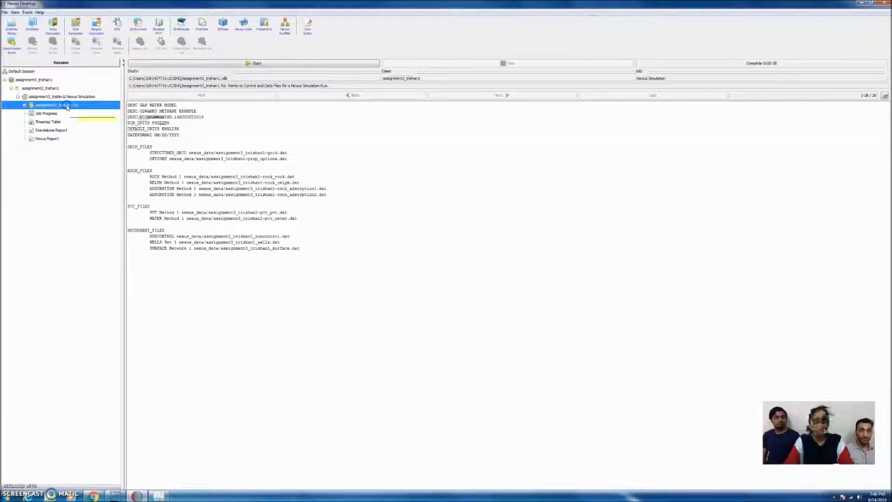
{"action": "left_click", "coordinate": [242, 24]}
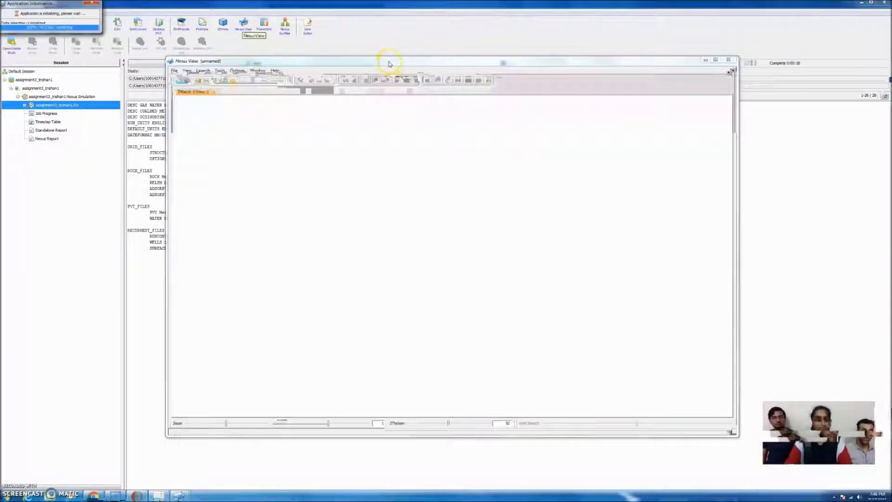
{"action": "left_click_drag", "start_coordinate": [389, 64], "coordinate": [377, 56]}
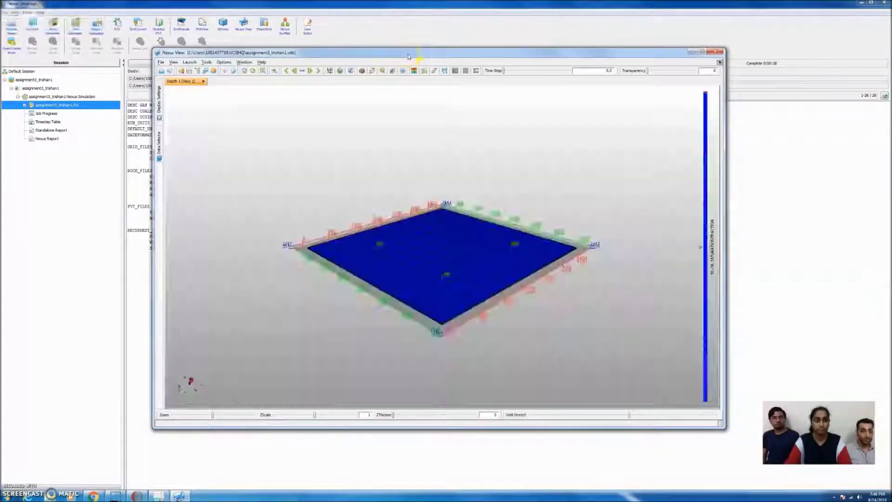
{"action": "left_click_drag", "start_coordinate": [404, 243], "coordinate": [363, 258]}
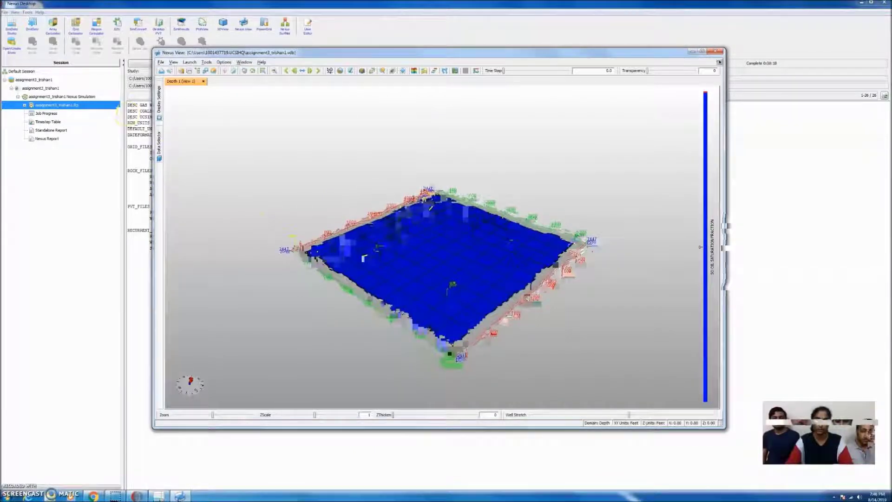
Show the data selector beside the model and increase the grid's Z thickening so its layers stand out
{"action": "left_click", "coordinate": [159, 147]}
{"action": "left_click_drag", "start_coordinate": [377, 307], "coordinate": [355, 381]}
{"action": "left_click", "coordinate": [393, 415]}
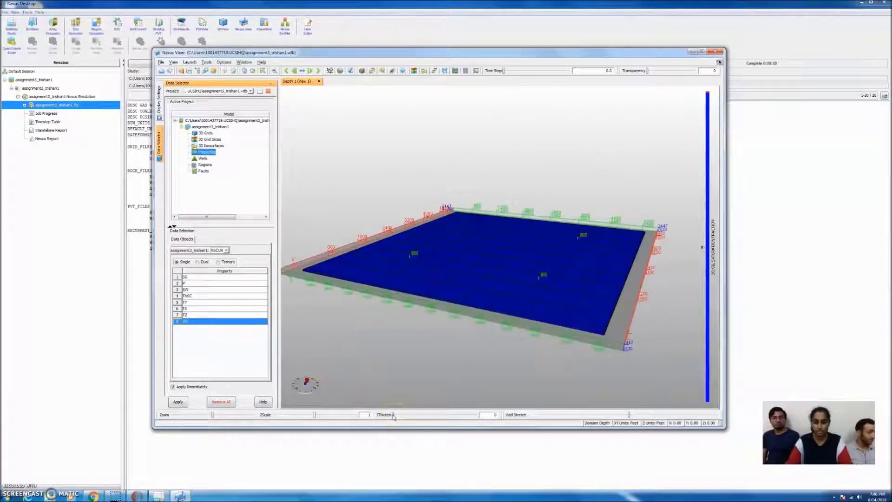
{"action": "left_click_drag", "start_coordinate": [394, 415], "coordinate": [408, 416]}
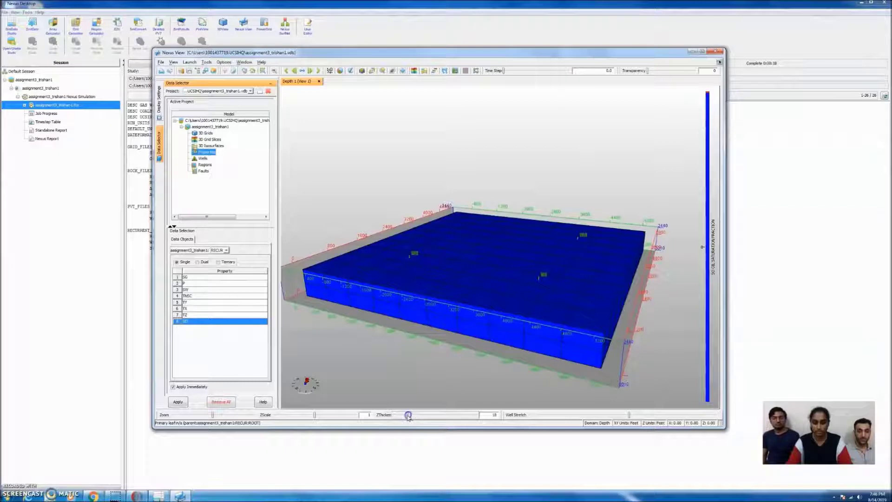
{"action": "left_click_drag", "start_coordinate": [385, 374], "coordinate": [391, 332]}
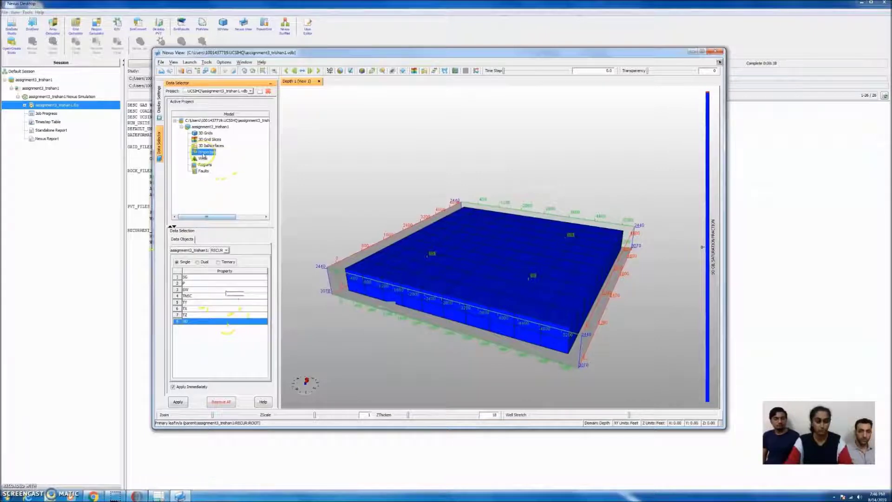
Display SG, P, SW, TY, TX, TZ and SO in turn on the 3D grid and inspect each distribution
{"action": "left_click", "coordinate": [217, 277]}
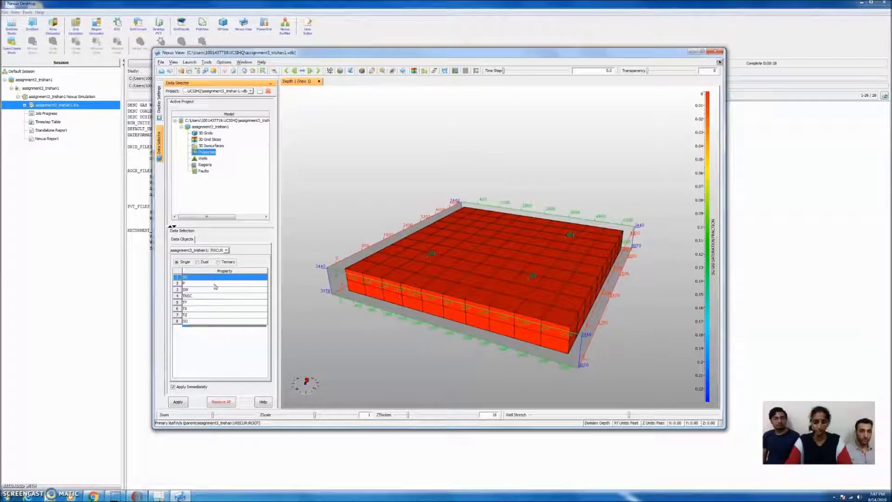
{"action": "left_click", "coordinate": [215, 283]}
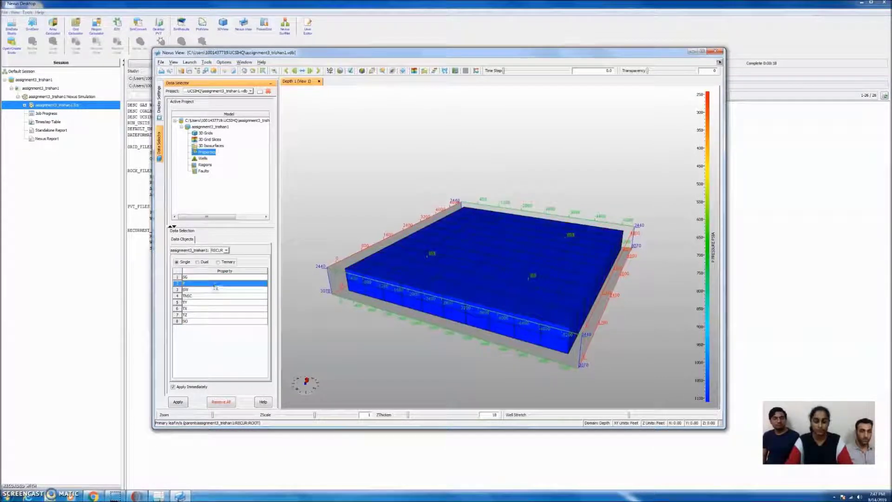
{"action": "left_click", "coordinate": [214, 288]}
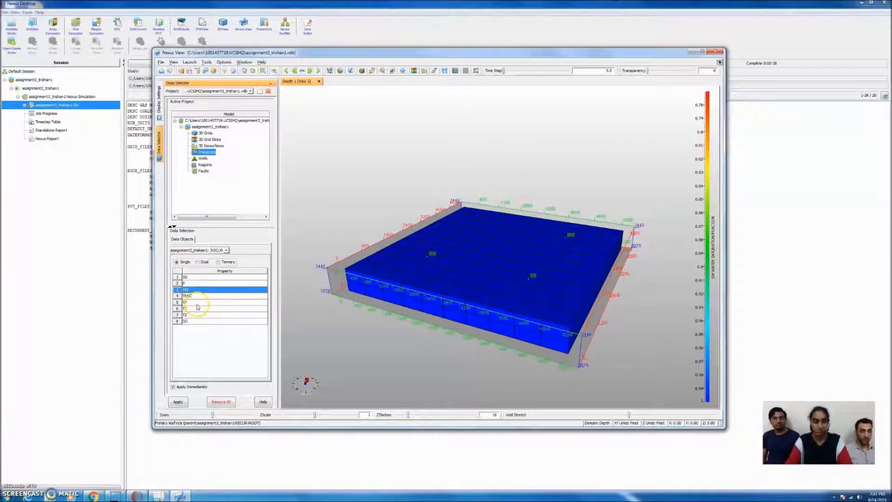
{"action": "left_click", "coordinate": [197, 302]}
{"action": "left_click", "coordinate": [198, 308]}
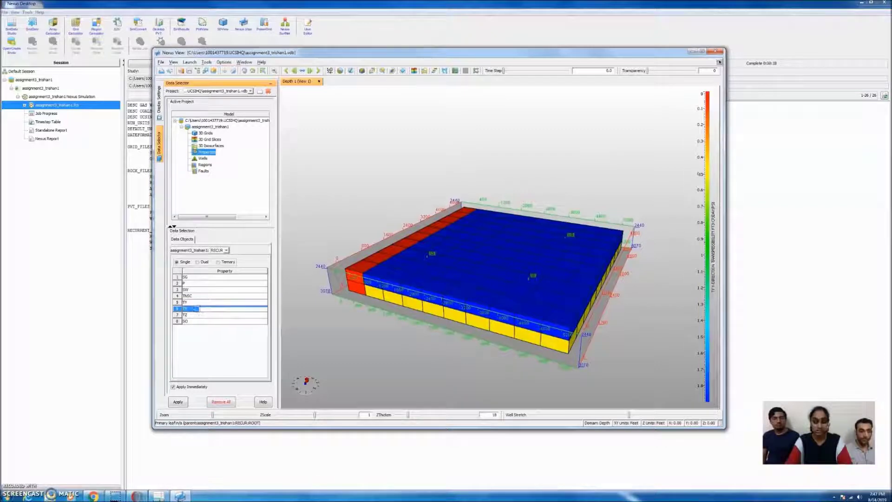
{"action": "left_click", "coordinate": [200, 315]}
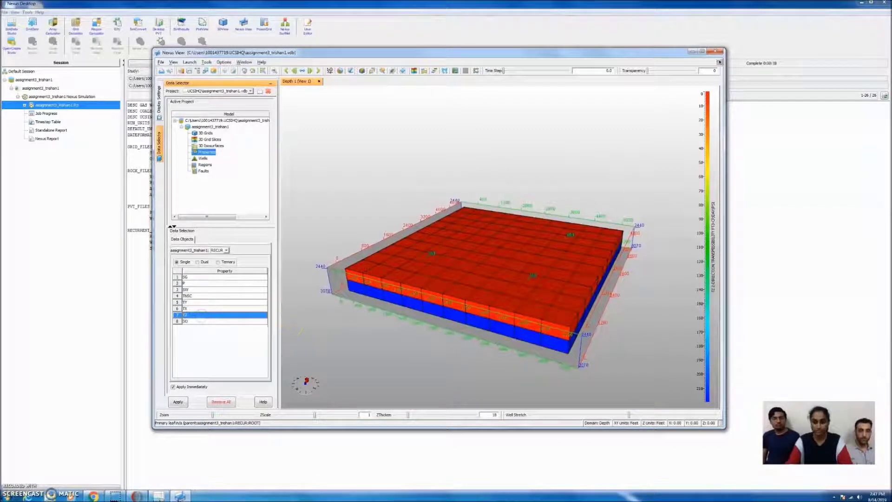
{"action": "left_click", "coordinate": [232, 321]}
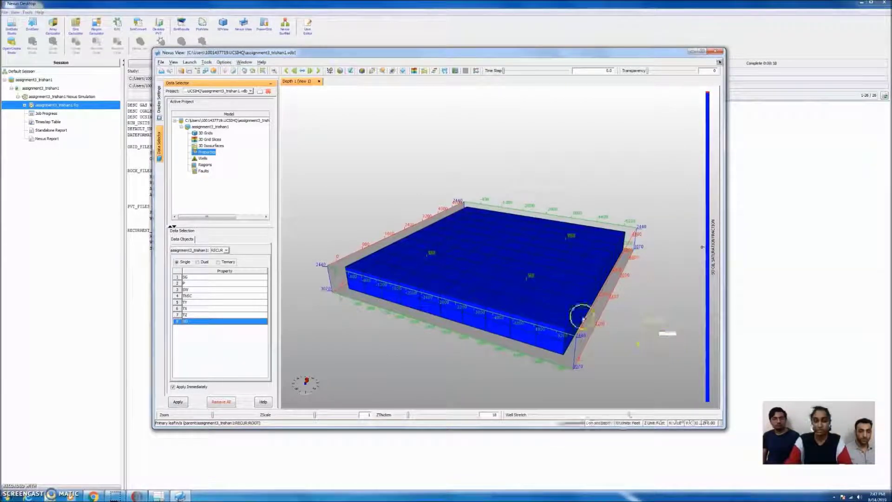
{"action": "left_click_drag", "start_coordinate": [550, 330], "coordinate": [759, 332]}
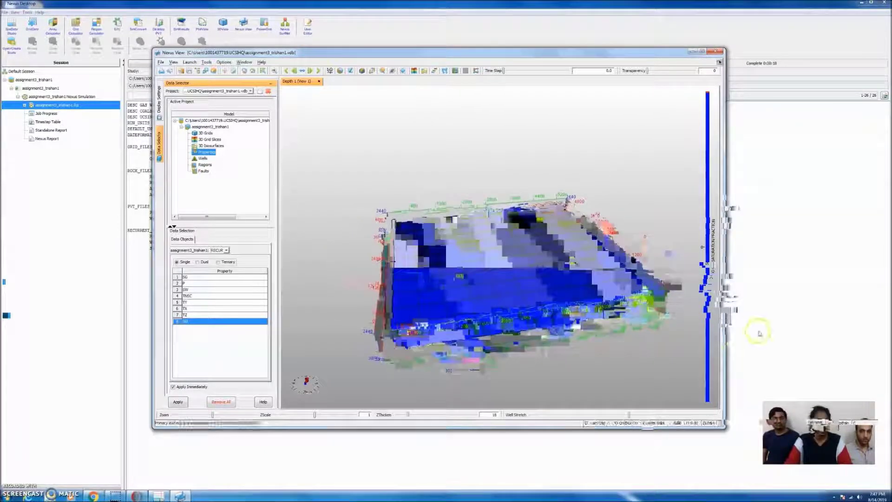
Bring up the list of producer wells and inspect their locations close up on the grid
{"action": "left_click", "coordinate": [204, 158]}
{"action": "left_click_drag", "start_coordinate": [510, 316], "coordinate": [460, 248]}
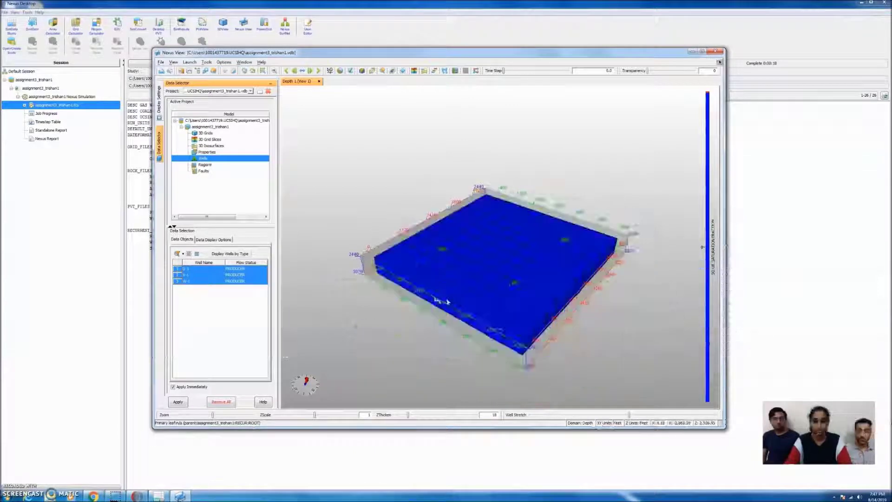
{"action": "left_click", "coordinate": [186, 271]}
{"action": "left_click", "coordinate": [179, 280]}
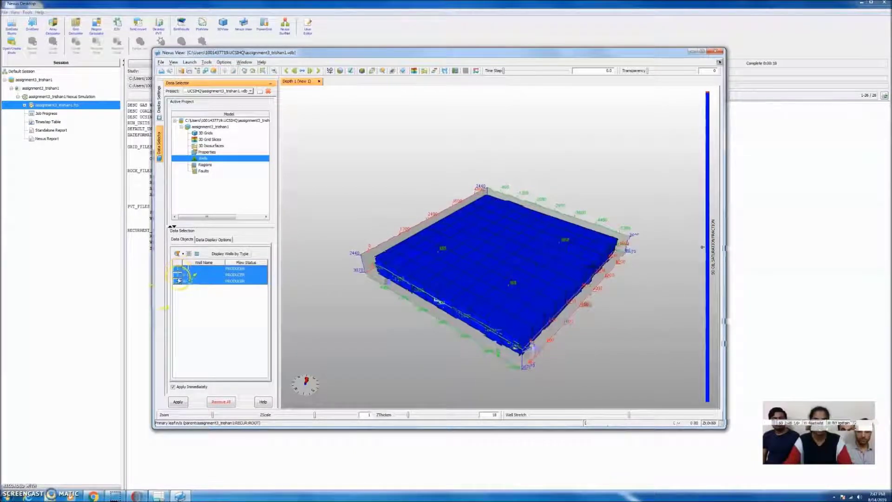
{"action": "left_click", "coordinate": [495, 282]}
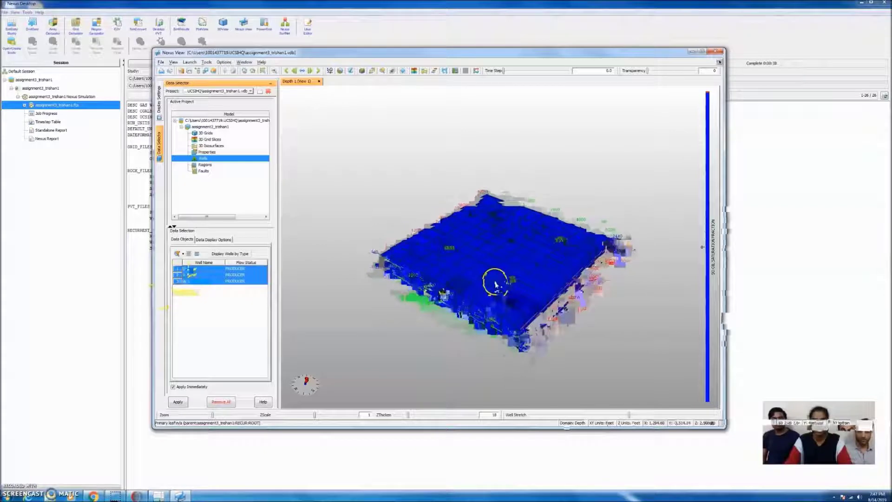
{"action": "scroll", "coordinate": [495, 281], "scroll_direction": "up", "scroll_amount": 5}
{"action": "left_click", "coordinate": [524, 334]}
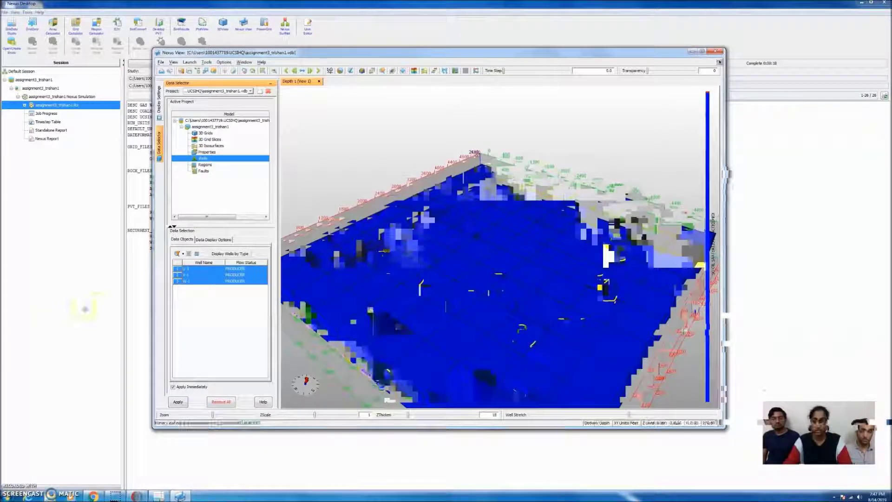
Display only the first well, then only the third well, to locate each on the grid
{"action": "left_click", "coordinate": [177, 268]}
{"action": "left_click", "coordinate": [368, 259]}
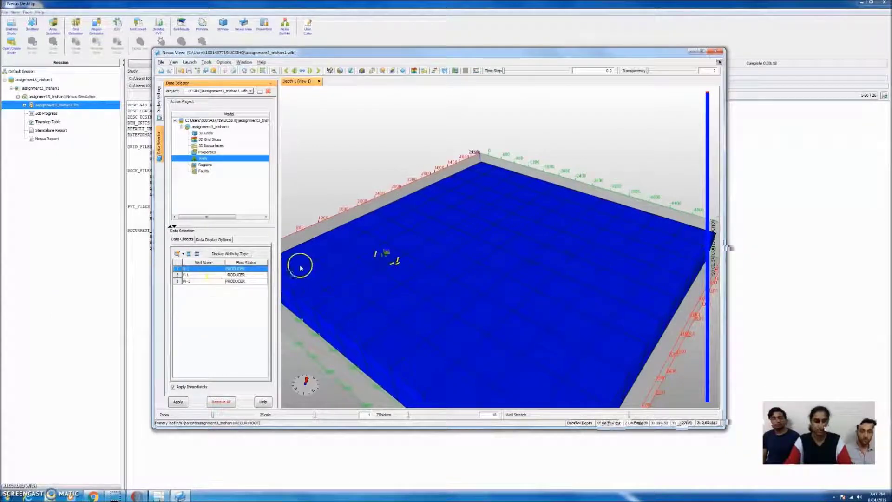
{"action": "left_click", "coordinate": [177, 281]}
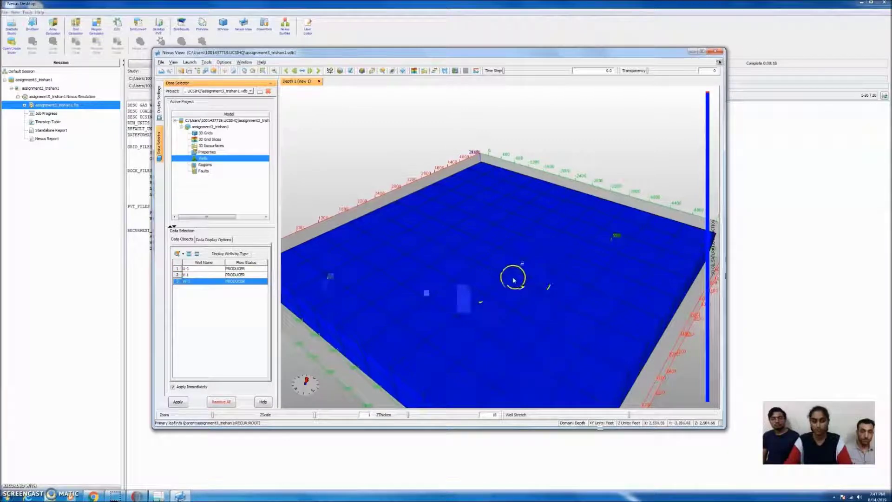
{"action": "left_click", "coordinate": [542, 290]}
{"action": "left_click_drag", "start_coordinate": [544, 292], "coordinate": [524, 282]}
Switch the property display to dual, showing water saturation (SW) as first and gas saturation (SG) as second property
{"action": "left_click", "coordinate": [209, 153]}
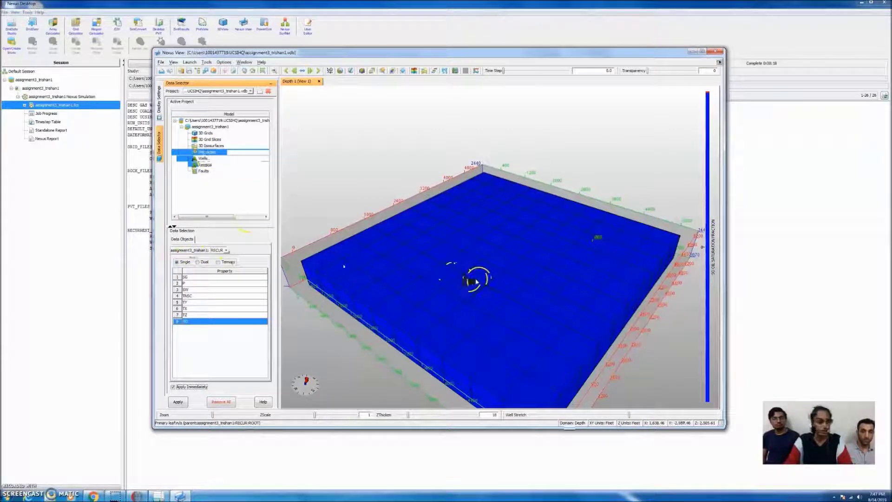
{"action": "left_click", "coordinate": [198, 262]}
{"action": "left_click", "coordinate": [415, 282]}
{"action": "left_click", "coordinate": [447, 247]}
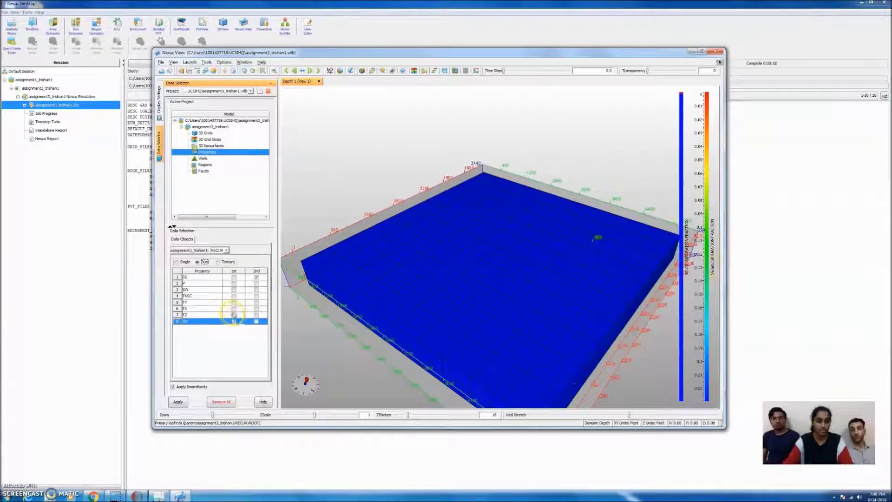
{"action": "left_click", "coordinate": [234, 290]}
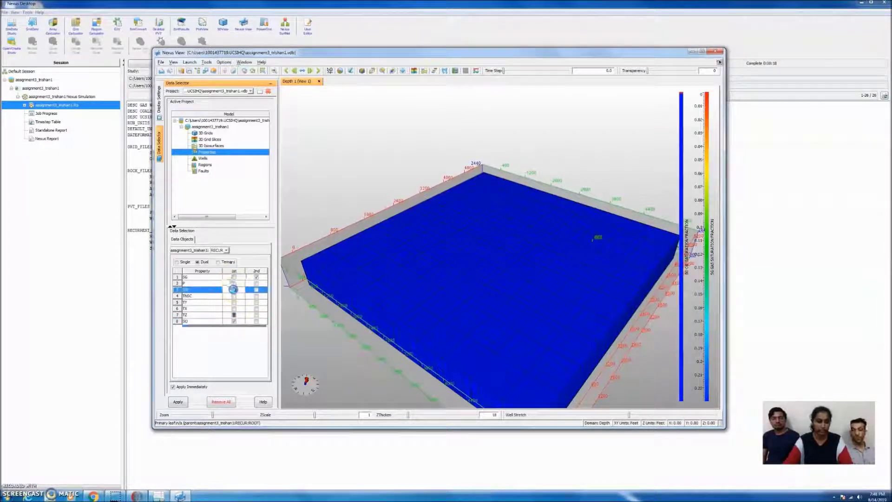
{"action": "left_click", "coordinate": [439, 247]}
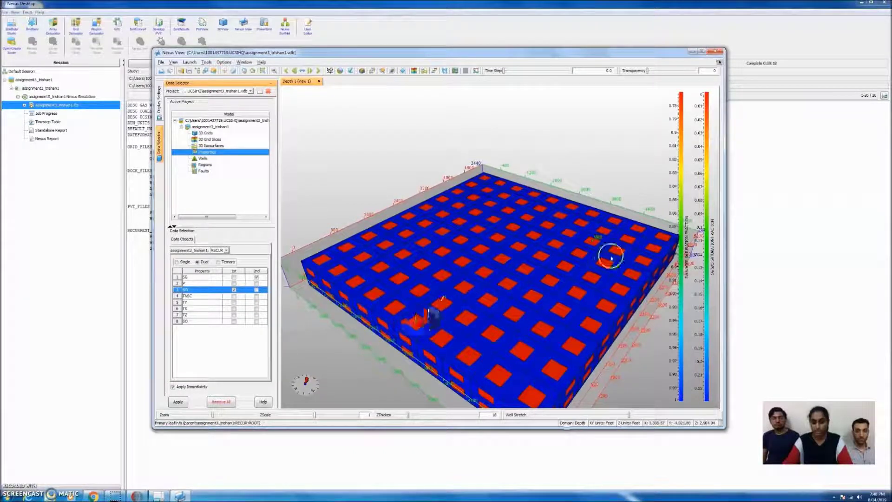
Show TZ as the first property with SG as the second in the dual display and inspect the grid from another angle
{"action": "left_click_drag", "start_coordinate": [727, 281], "coordinate": [774, 282]}
{"action": "left_click_drag", "start_coordinate": [565, 322], "coordinate": [505, 335]}
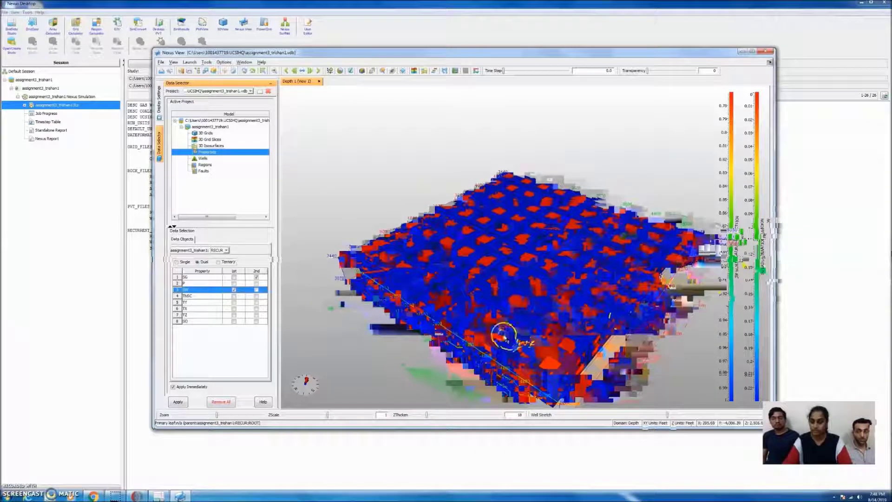
{"action": "left_click", "coordinate": [234, 315]}
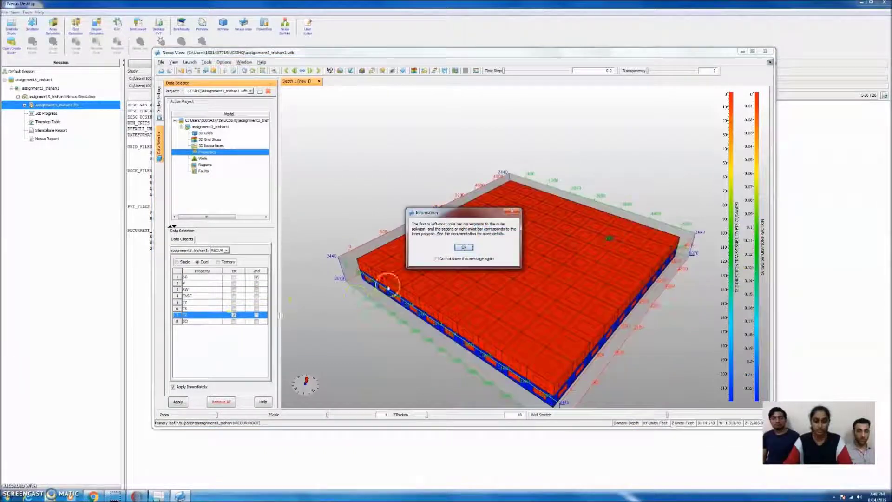
{"action": "left_click", "coordinate": [463, 247]}
{"action": "left_click_drag", "start_coordinate": [398, 285], "coordinate": [483, 298]}
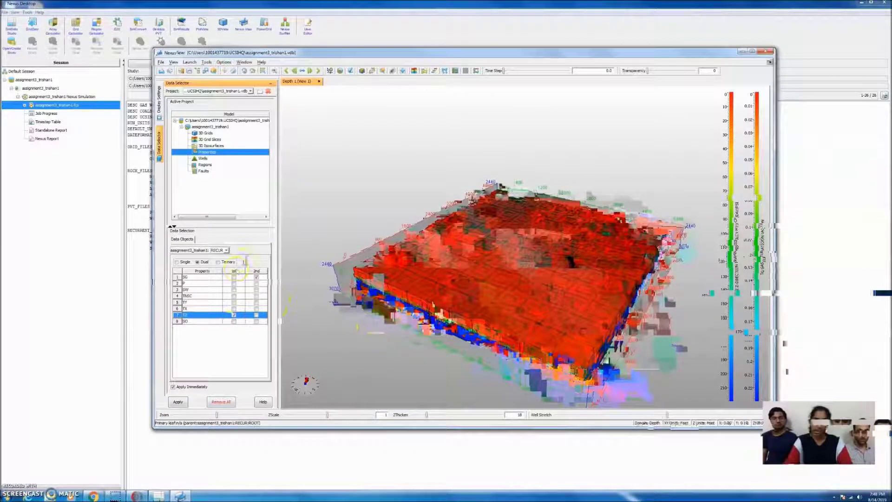
Switch to the ternary property display with SG first, TX second and TNSC third, and inspect the grid
{"action": "left_click", "coordinate": [218, 263]}
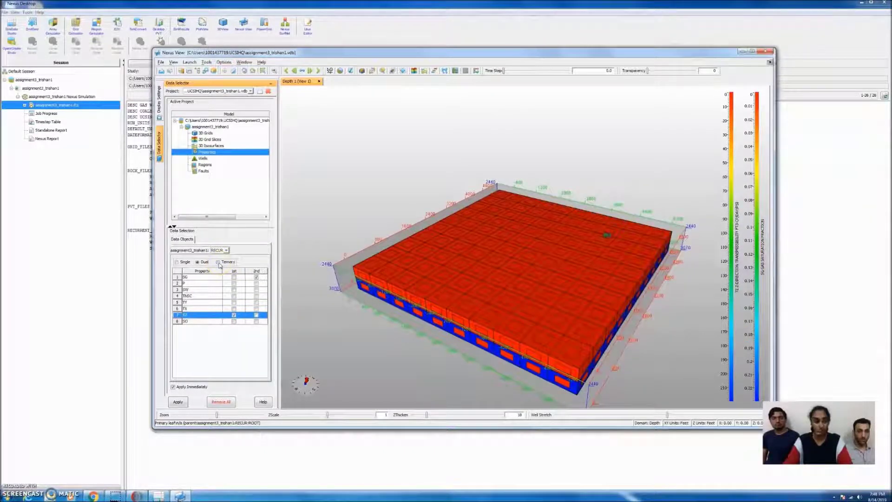
{"action": "left_click_drag", "start_coordinate": [542, 281], "coordinate": [425, 307]}
{"action": "left_click_drag", "start_coordinate": [551, 343], "coordinate": [544, 331]}
{"action": "left_click", "coordinate": [242, 310]}
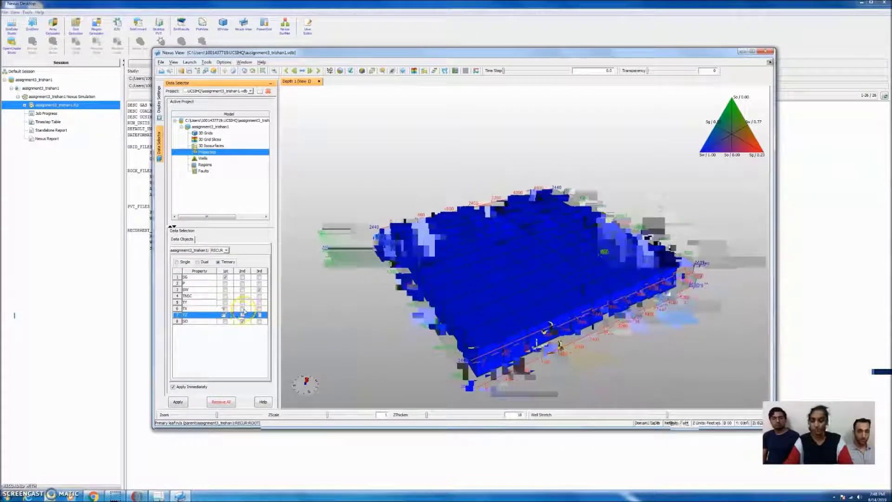
{"action": "left_click", "coordinate": [260, 292]}
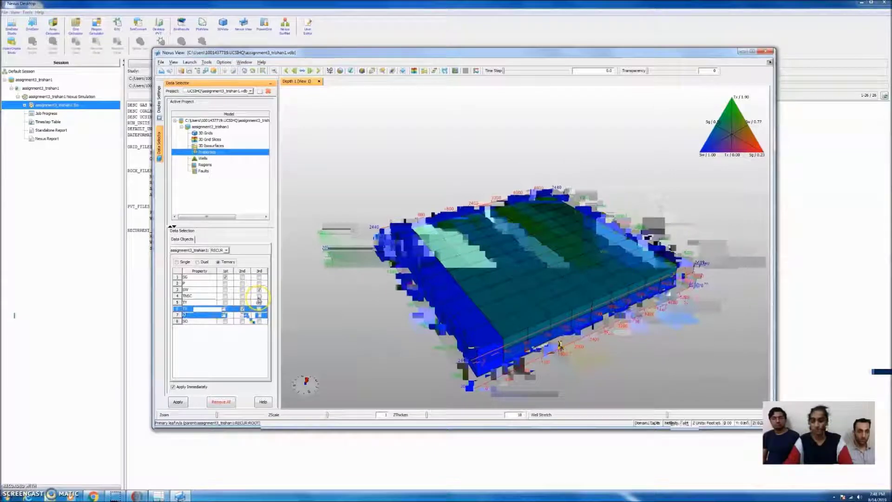
{"action": "left_click", "coordinate": [259, 296]}
{"action": "left_click_drag", "start_coordinate": [488, 303], "coordinate": [454, 328]}
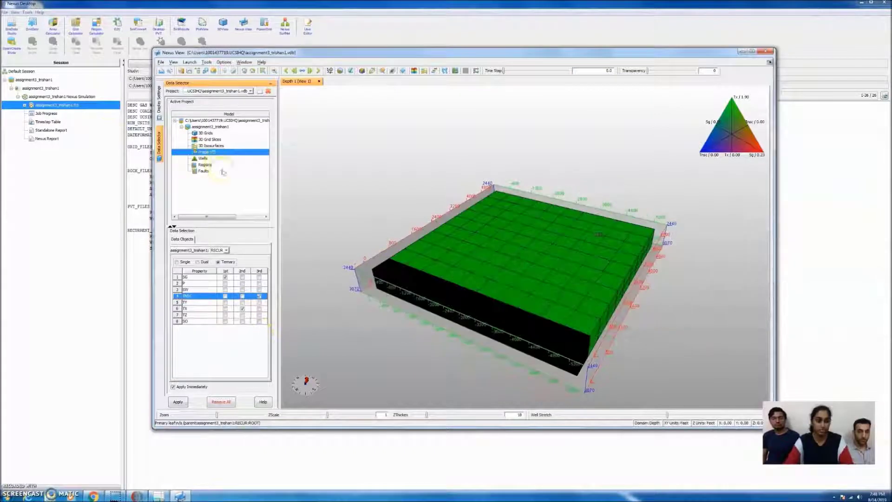
Clip the ROOT grid along X(I) by lowering the maximum to about cell 7 with Clip Grid
{"action": "left_click_drag", "start_coordinate": [203, 160], "coordinate": [214, 159]}
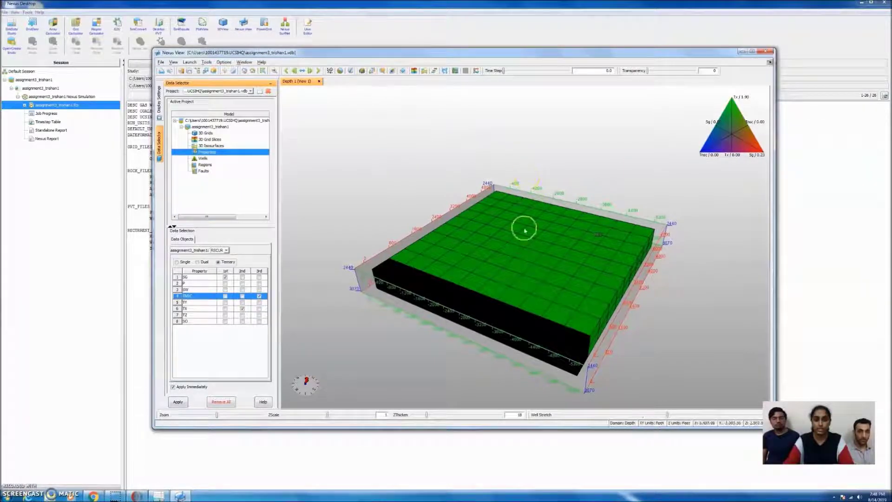
{"action": "left_click_drag", "start_coordinate": [524, 231], "coordinate": [534, 227]}
{"action": "left_click", "coordinate": [362, 71]}
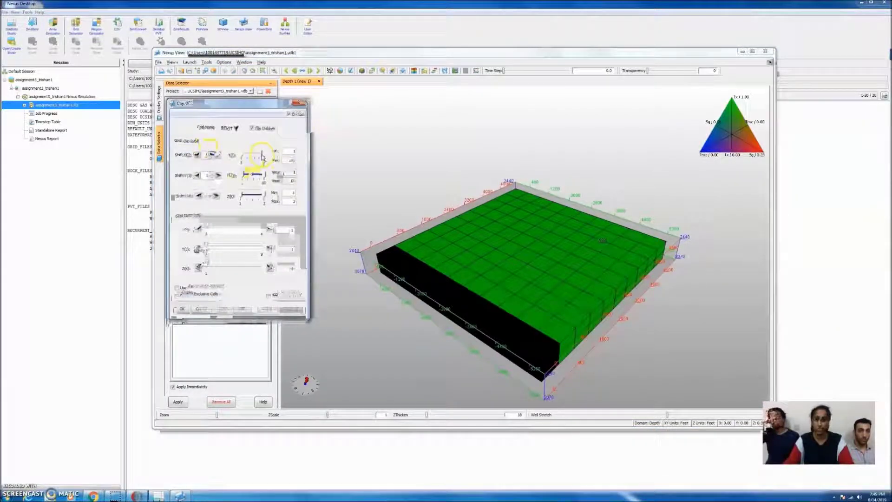
{"action": "left_click_drag", "start_coordinate": [438, 235], "coordinate": [434, 253]}
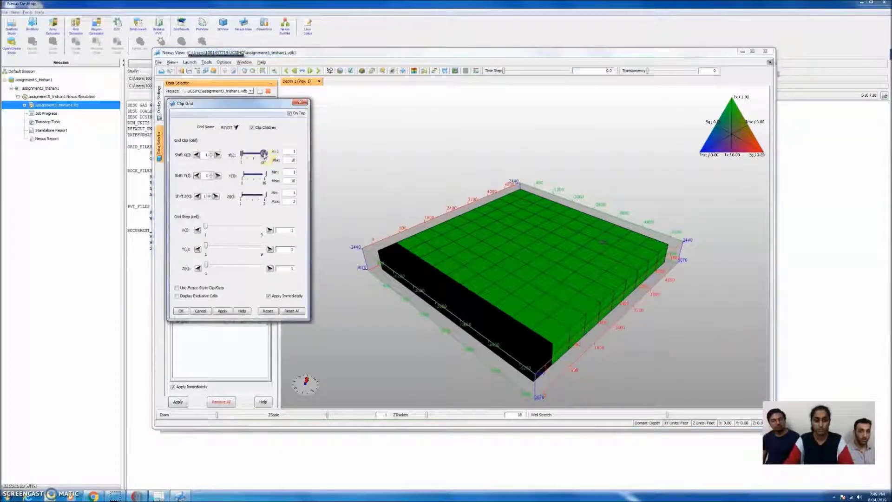
{"action": "left_click_drag", "start_coordinate": [260, 157], "coordinate": [258, 157]}
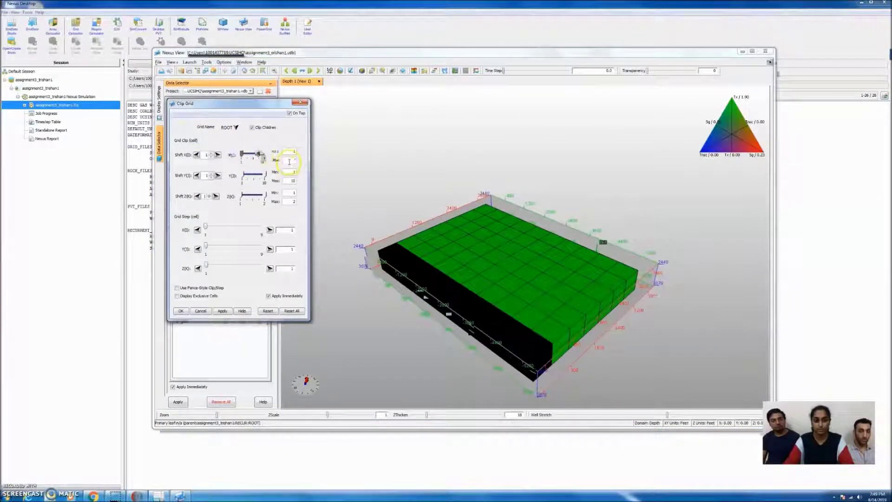
{"action": "left_click", "coordinate": [502, 223]}
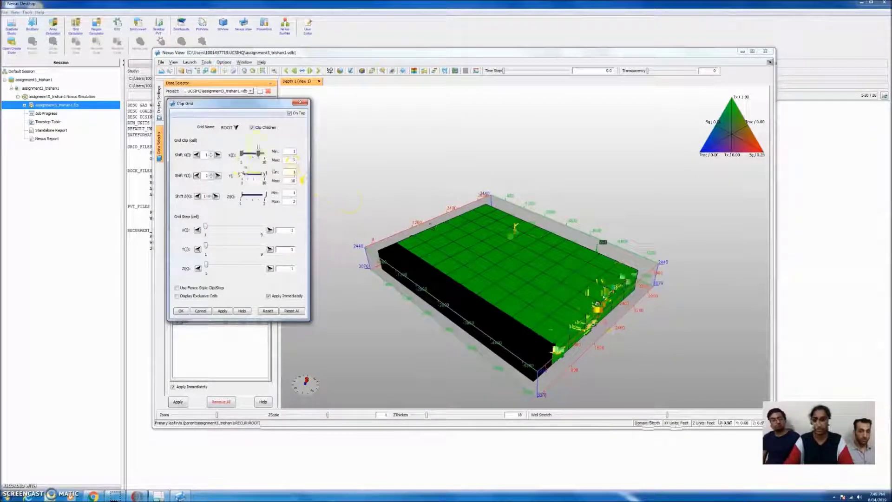
Restore the X(I) clip maximum to 10 and close the Clip Grid settings
{"action": "left_click_drag", "start_coordinate": [258, 154], "coordinate": [272, 153]}
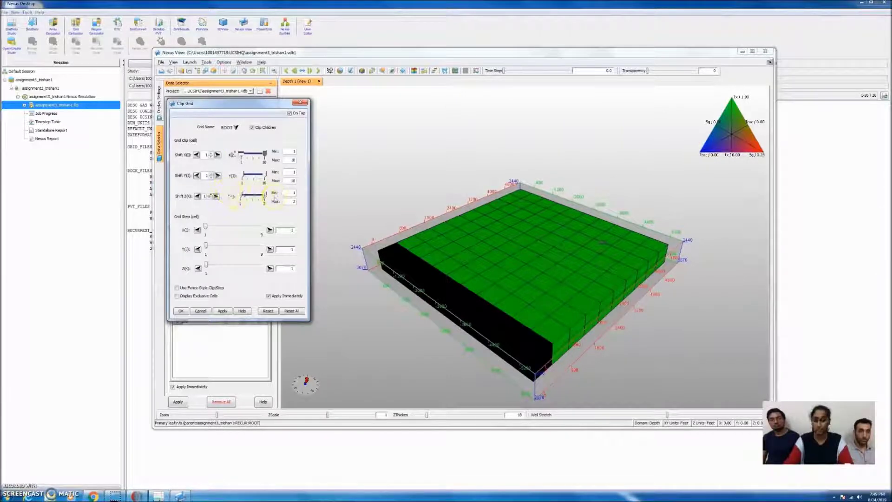
{"action": "left_click_drag", "start_coordinate": [458, 312], "coordinate": [415, 284]}
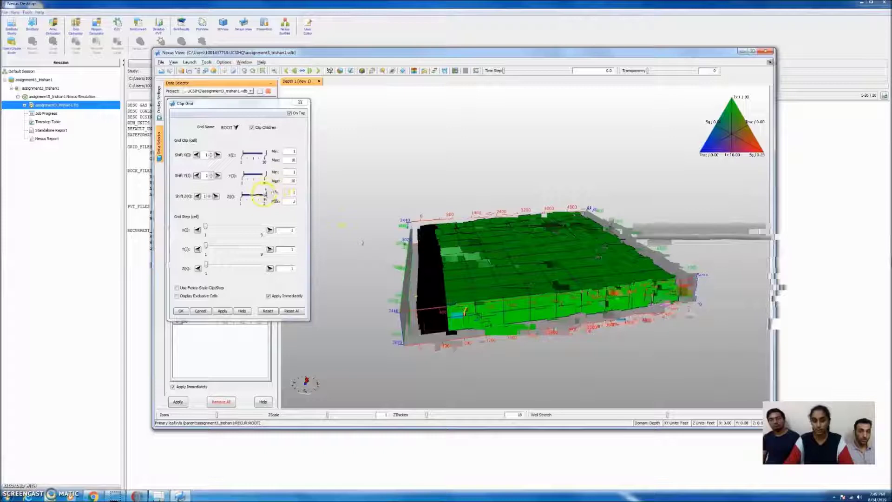
{"action": "left_click", "coordinate": [300, 102]}
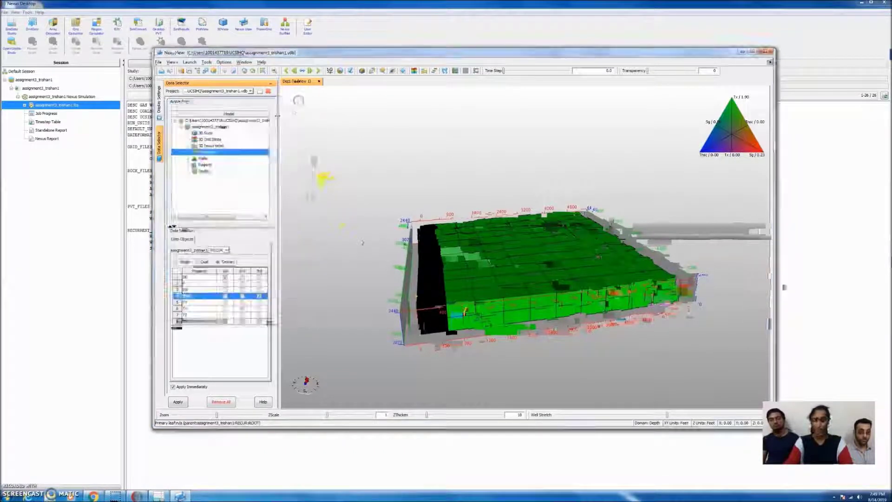
Activate the X cutting plane with the grid outline shown and translate it to 3530, 0 and 4752 in turn
{"action": "left_click", "coordinate": [372, 72]}
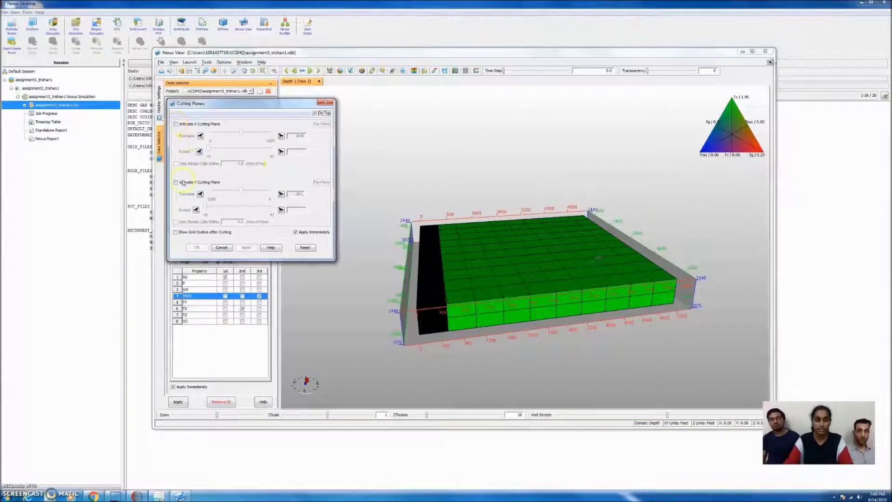
{"action": "left_click", "coordinate": [175, 125]}
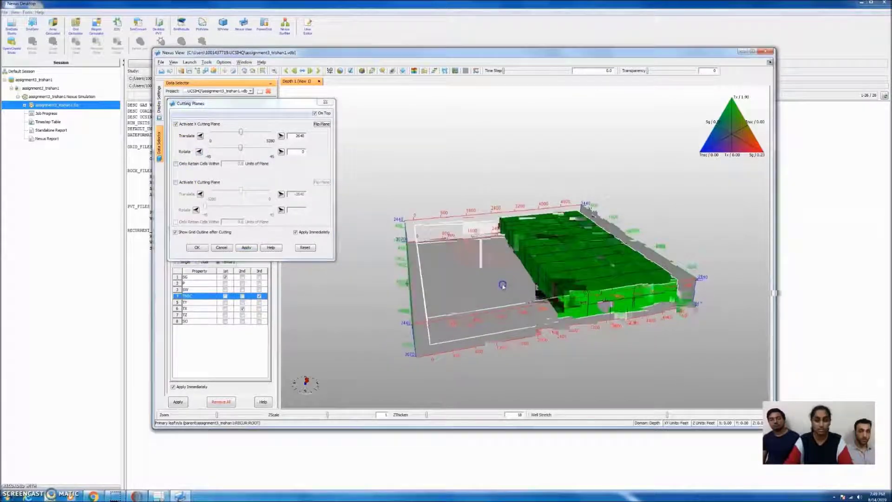
{"action": "left_click", "coordinate": [246, 135]}
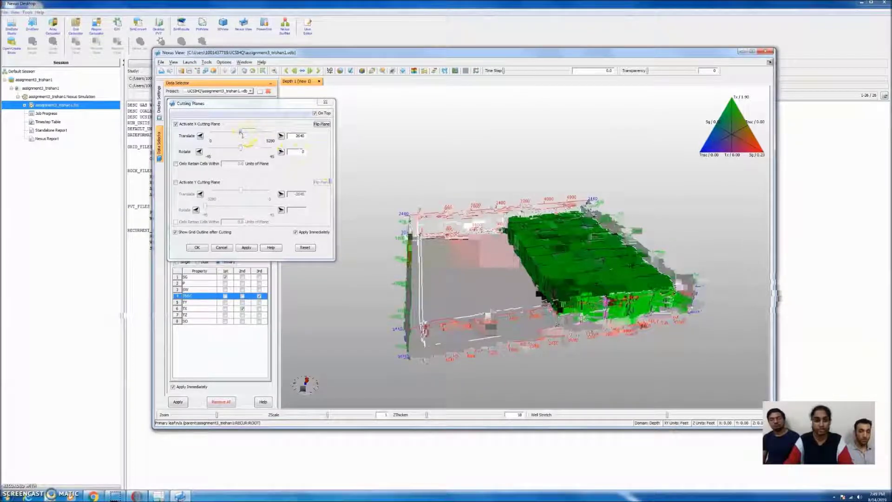
{"action": "left_click_drag", "start_coordinate": [241, 134], "coordinate": [251, 134]}
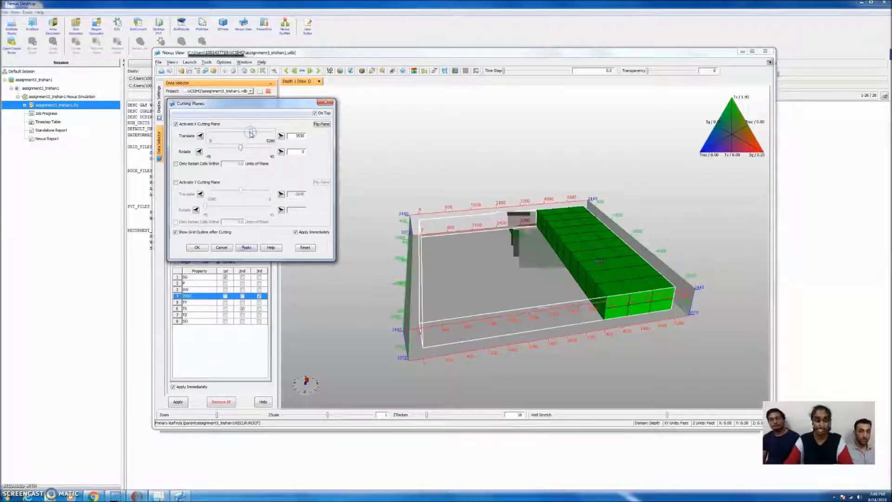
{"action": "left_click_drag", "start_coordinate": [255, 134], "coordinate": [210, 133]}
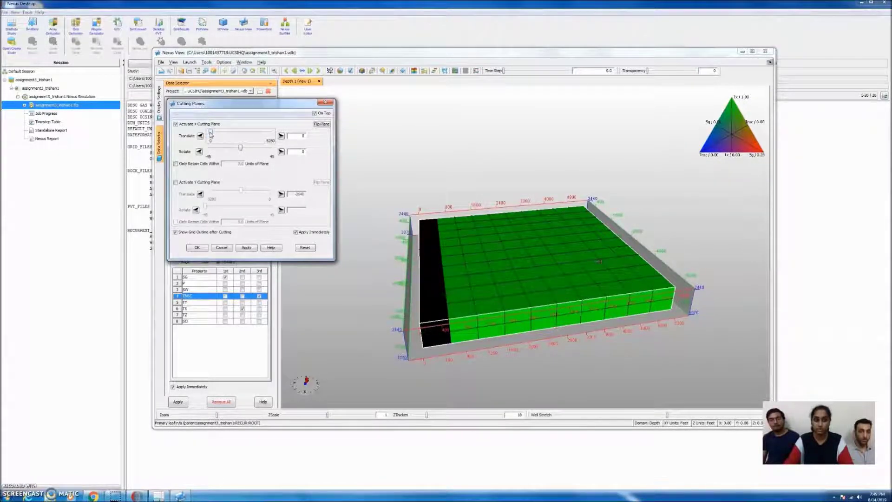
{"action": "left_click_drag", "start_coordinate": [212, 134], "coordinate": [278, 136]}
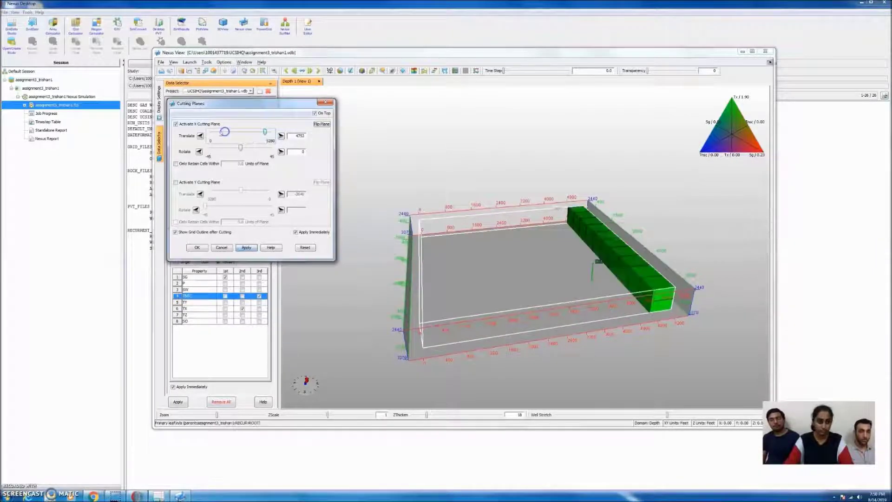
Replace the X cutting plane with the Y cutting plane, translated to about -2577, without the grid outline
{"action": "left_click", "coordinate": [176, 183]}
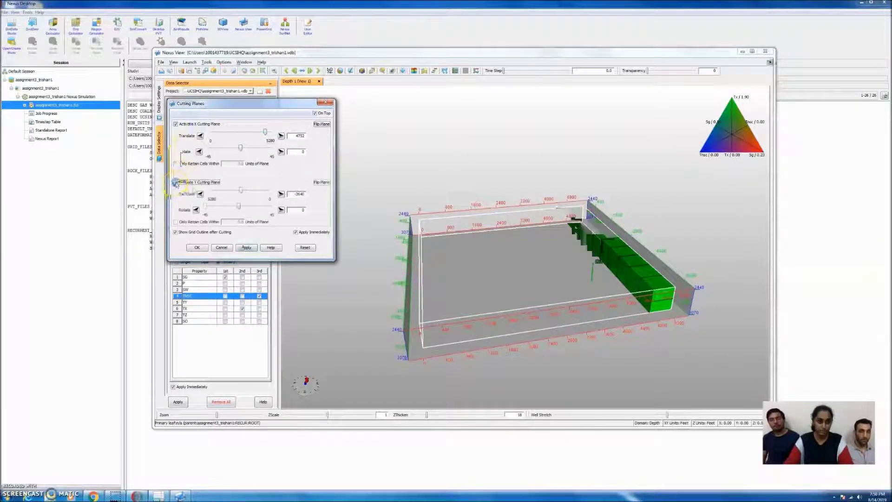
{"action": "left_click", "coordinate": [176, 125]}
{"action": "mouse_move", "coordinate": [240, 190]}
{"action": "left_mouse_down"}
{"action": "mouse_move", "coordinate": [271, 192]}
{"action": "mouse_move", "coordinate": [215, 194]}
{"action": "mouse_move", "coordinate": [241, 190]}
{"action": "left_mouse_up"}
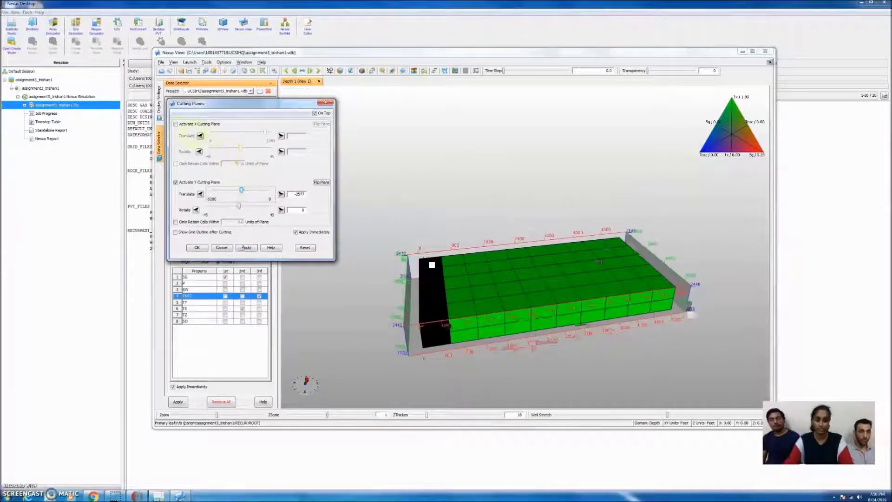
{"action": "left_click", "coordinate": [196, 210]}
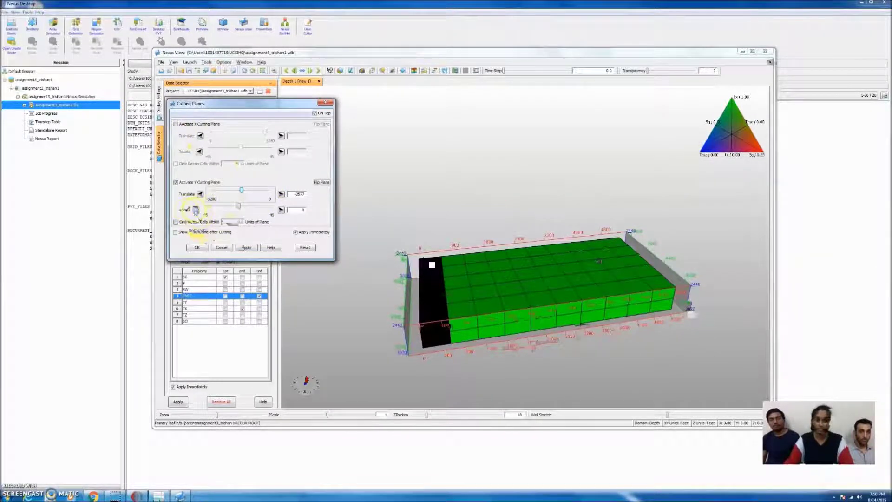
{"action": "left_click", "coordinate": [234, 209]}
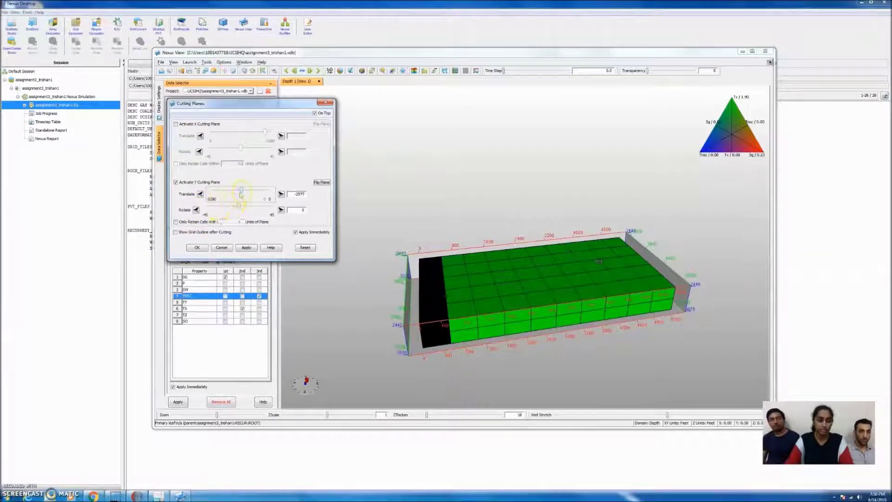
Translate the Y cutting plane to 0, rotate it to 34 and inspect the cut grid from several angles
{"action": "left_click_drag", "start_coordinate": [241, 192], "coordinate": [263, 206]}
{"action": "left_click", "coordinate": [242, 209]}
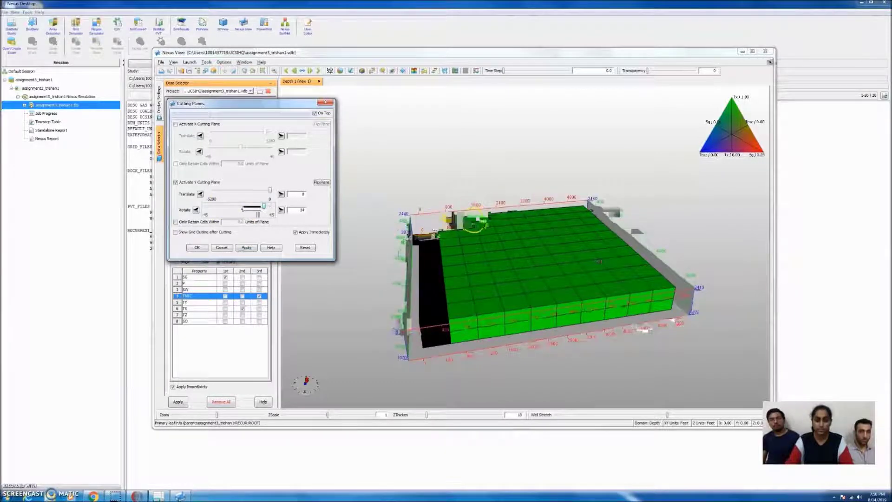
{"action": "left_click_drag", "start_coordinate": [483, 216], "coordinate": [460, 282]}
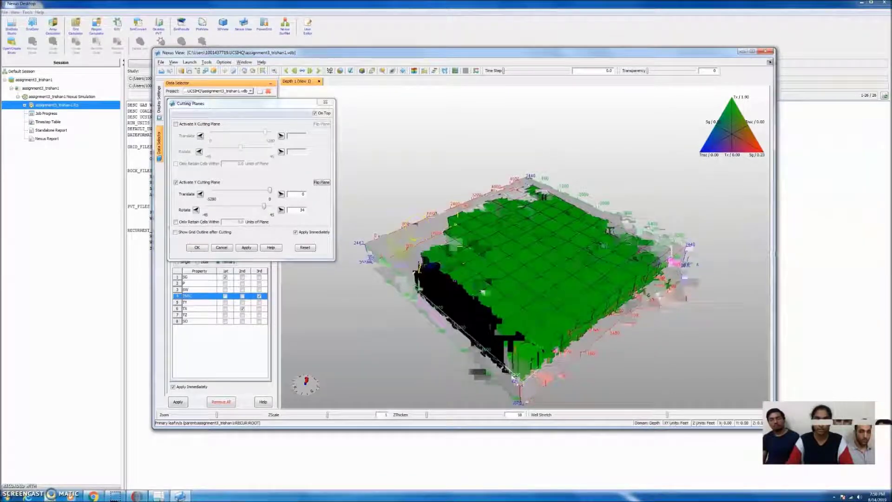
{"action": "left_click_drag", "start_coordinate": [453, 233], "coordinate": [538, 317]}
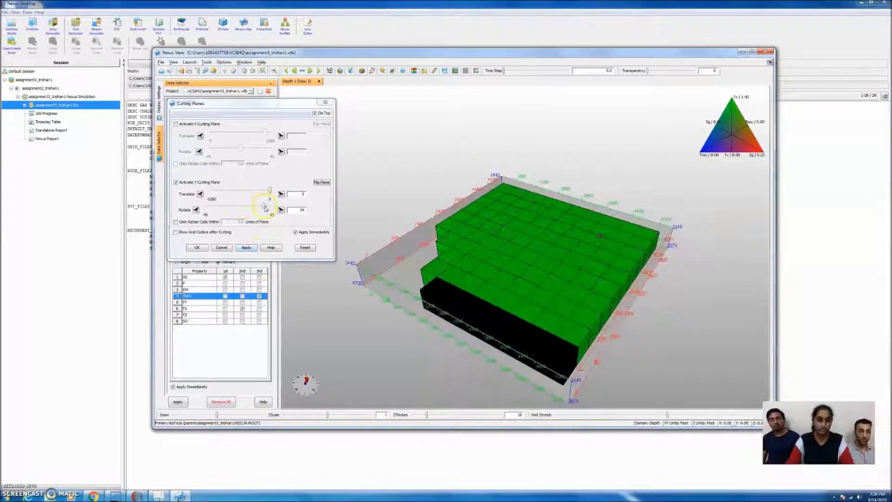
Deactivate the Y cutting plane, close the Cutting Planes settings and inspect the whole grid
{"action": "left_click", "coordinate": [176, 182]}
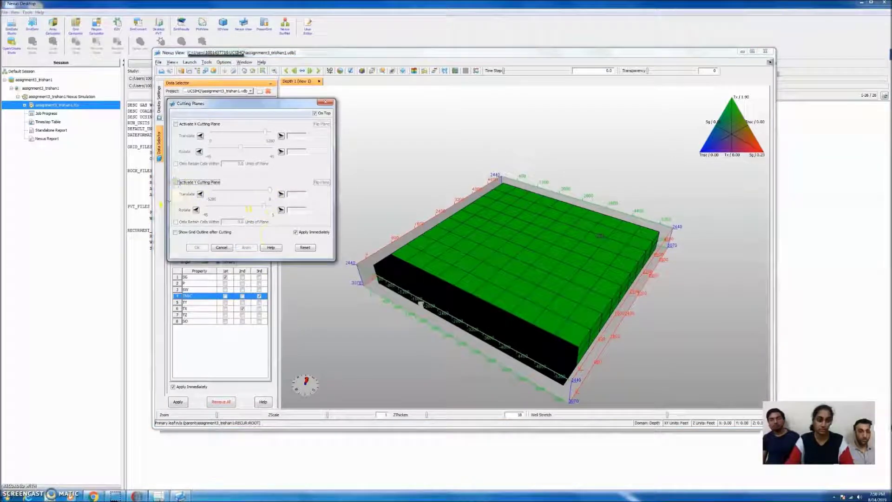
{"action": "left_click", "coordinate": [320, 103]}
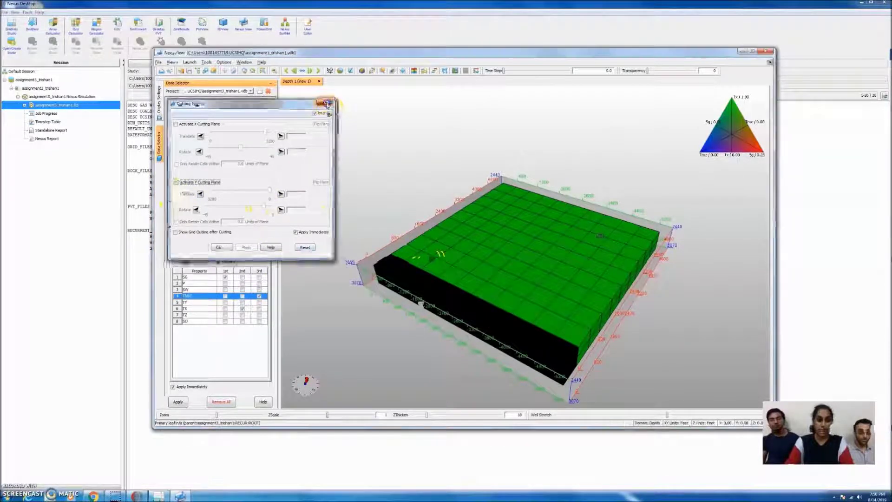
{"action": "left_click_drag", "start_coordinate": [483, 285], "coordinate": [578, 306]}
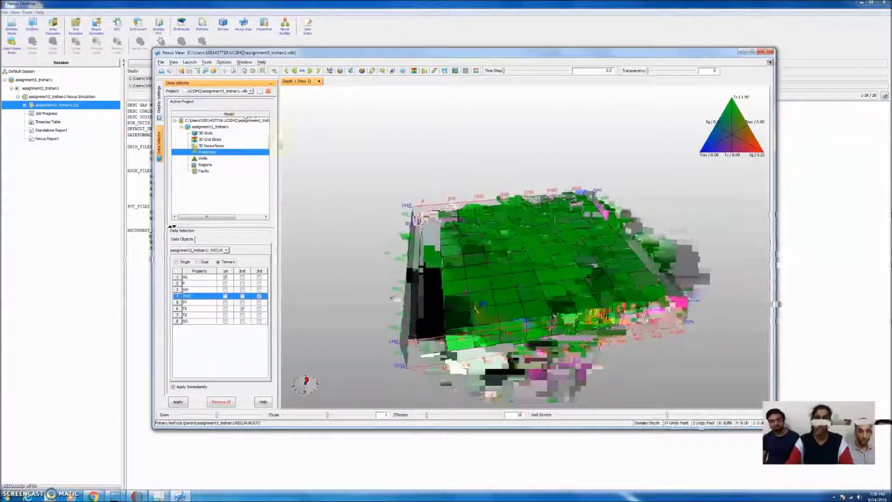
Query the cell values at column 7, row 9, layer 1 on the grid, then set the queried row (J) to 6
{"action": "left_click", "coordinate": [329, 71]}
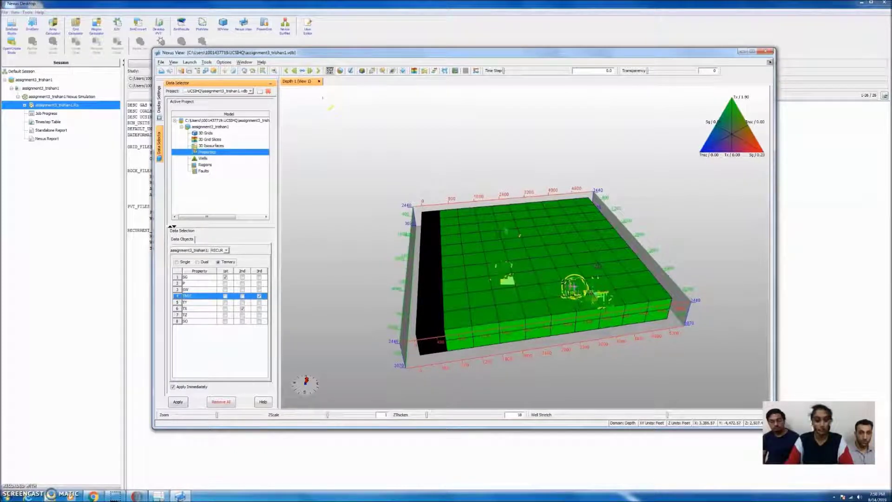
{"action": "left_click", "coordinate": [575, 287]}
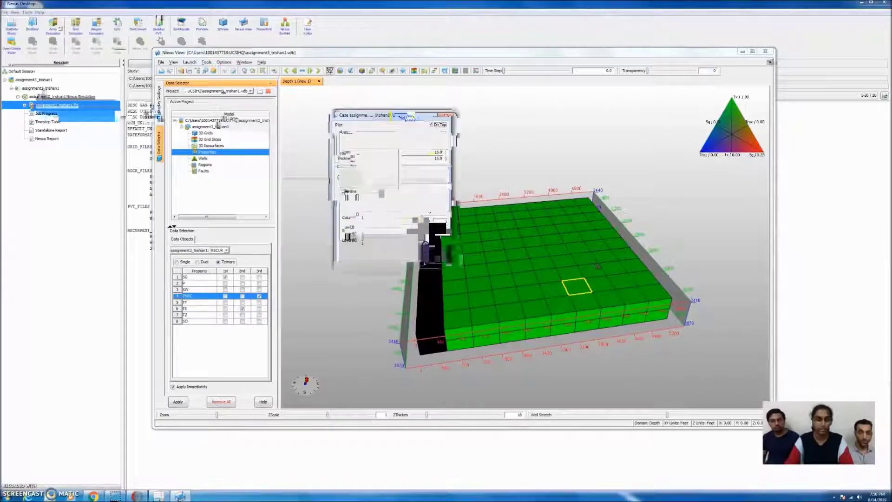
{"action": "left_click", "coordinate": [400, 158]}
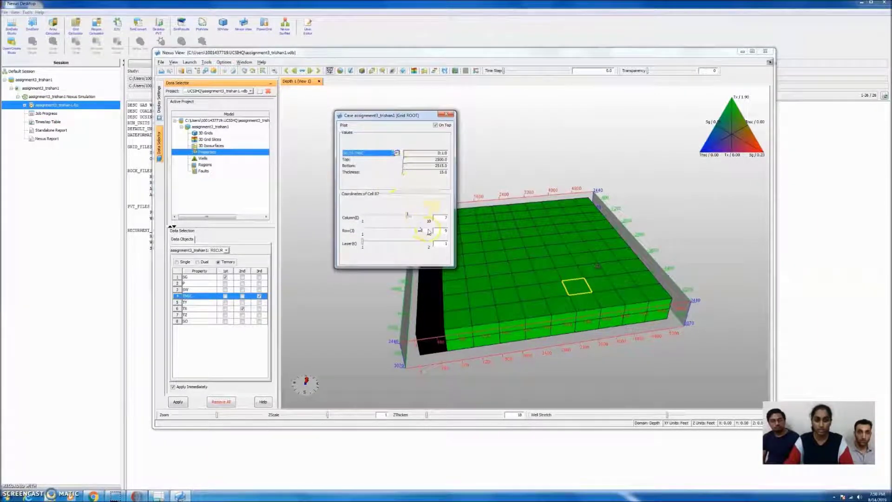
{"action": "left_click_drag", "start_coordinate": [428, 232], "coordinate": [404, 229]}
{"action": "left_click", "coordinate": [396, 231]}
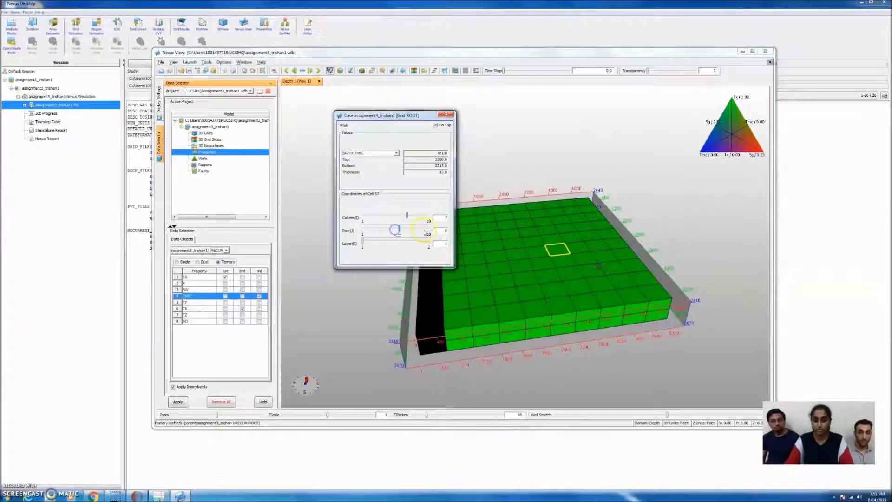
Close the cell value query and display the wells U-1, V-1 and W-1 on the grid
{"action": "left_click", "coordinate": [451, 114]}
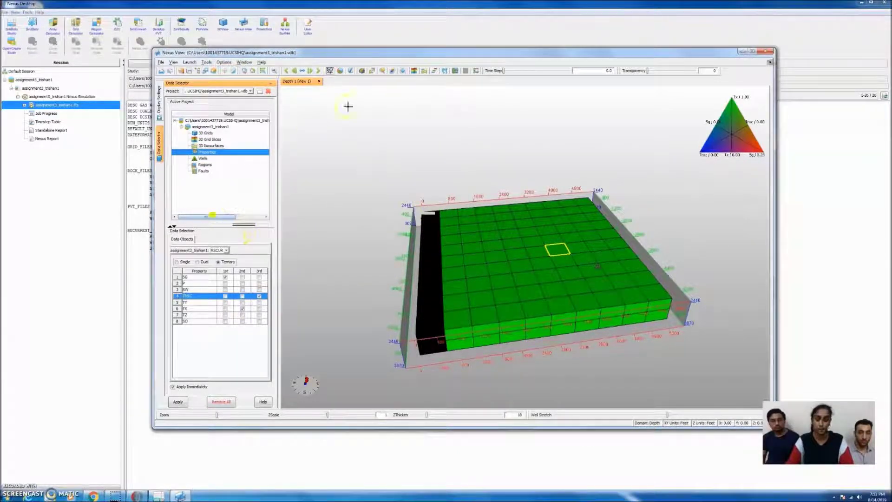
{"action": "left_click", "coordinate": [203, 158]}
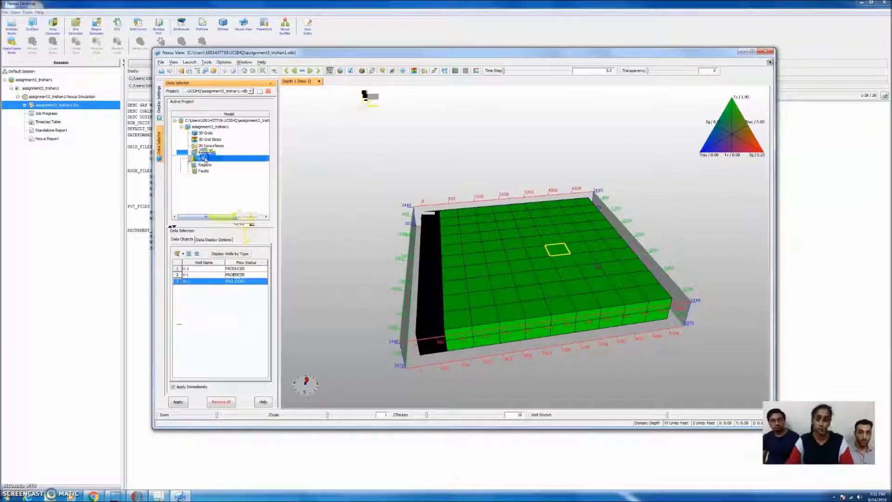
{"action": "left_click_drag", "start_coordinate": [179, 268], "coordinate": [179, 275]}
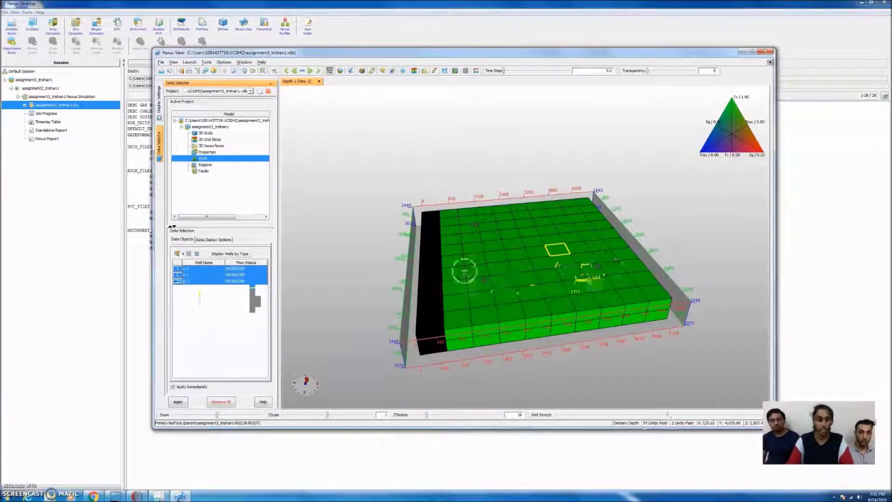
Pick well W-1 on the 3D grid, view its line plot of bottom-hole pressure over time, and close the plot
{"action": "left_click", "coordinate": [352, 71]}
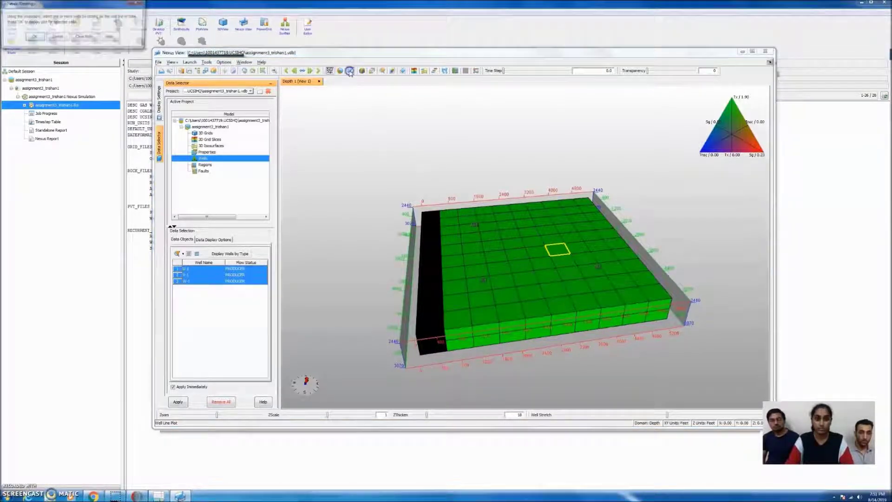
{"action": "left_click", "coordinate": [528, 256]}
{"action": "left_click", "coordinate": [592, 268]}
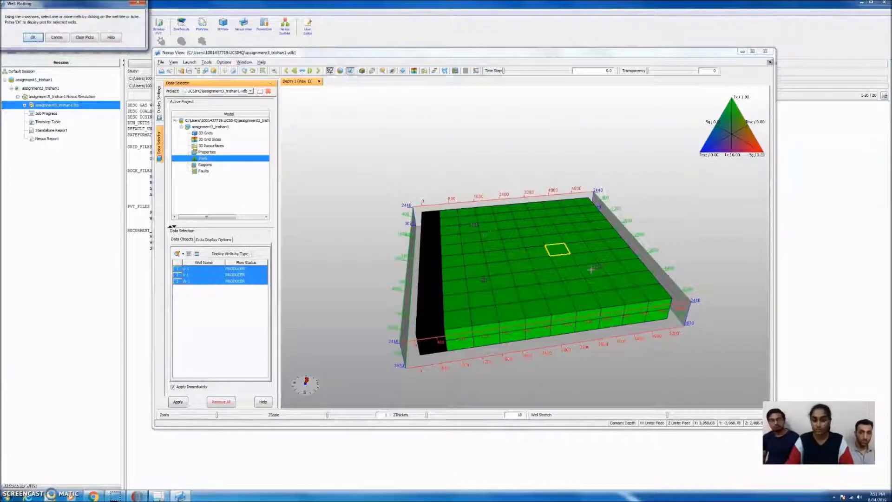
{"action": "left_click", "coordinate": [592, 269]}
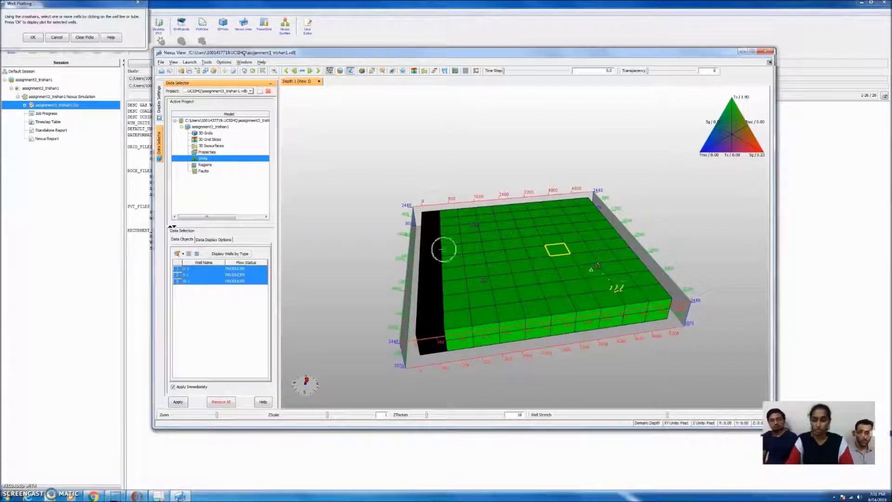
{"action": "left_click", "coordinate": [31, 38]}
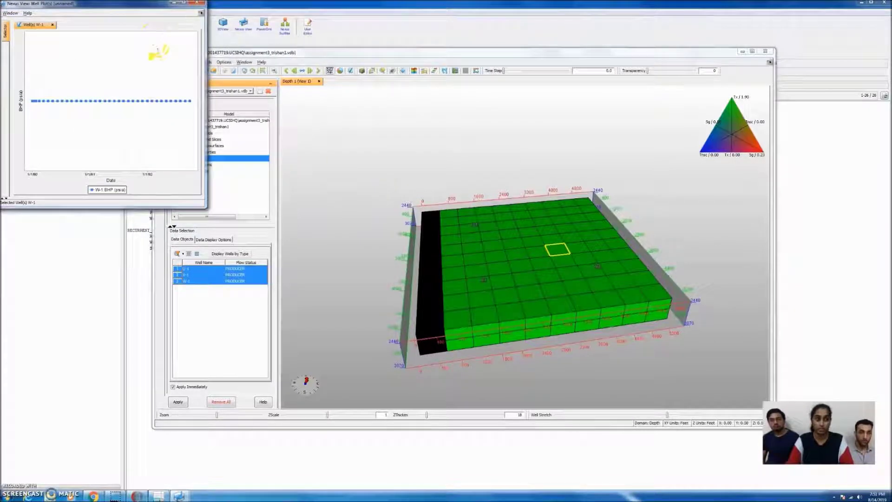
{"action": "left_click", "coordinate": [197, 4]}
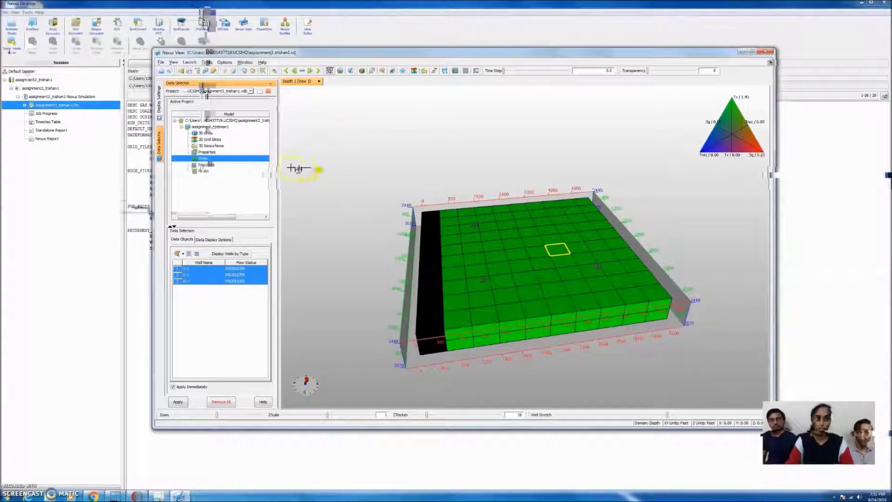
{"action": "left_click", "coordinate": [218, 139]}
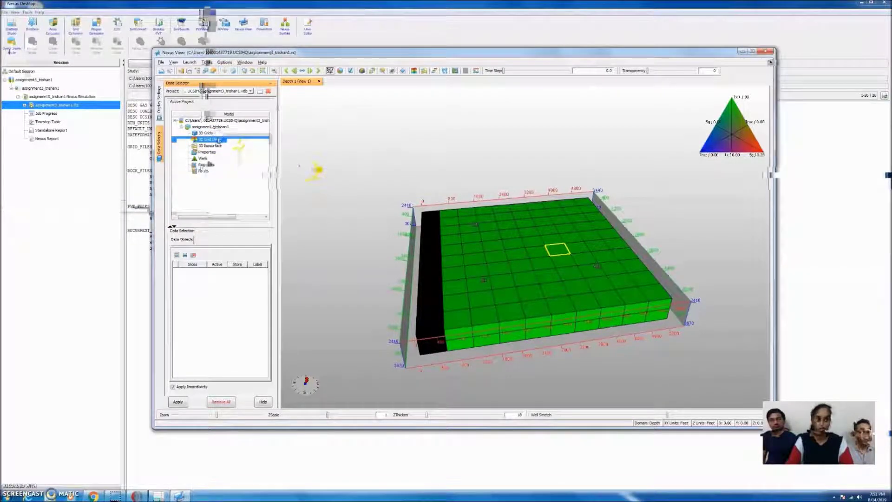
{"action": "left_click", "coordinate": [217, 152]}
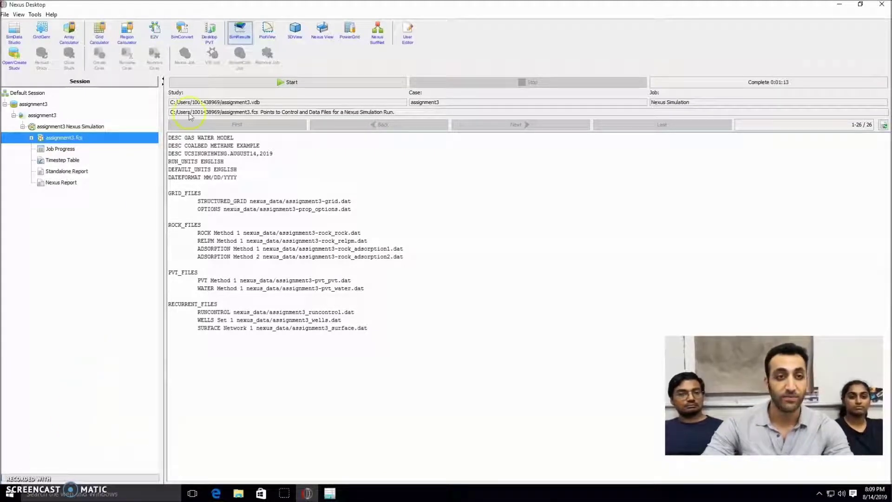
Launch SimResults for the assignment3 case and expand the list of plot variables for well W-1
{"action": "left_click", "coordinate": [242, 32]}
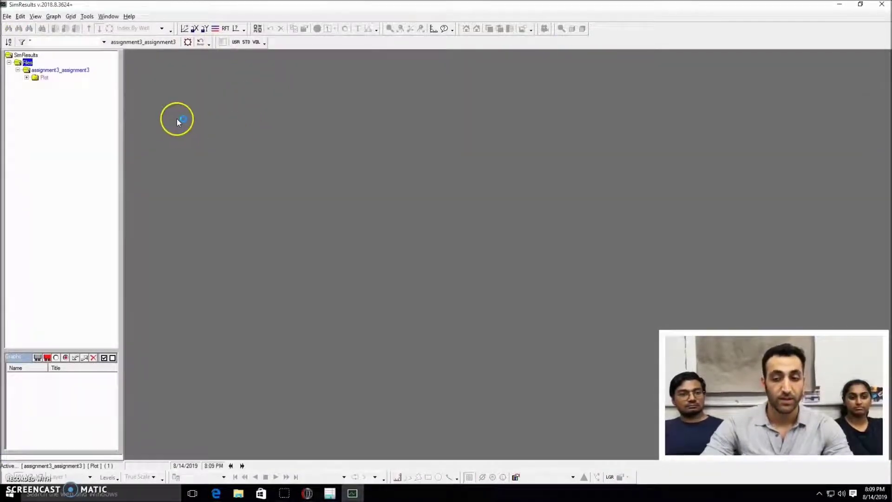
{"action": "left_click", "coordinate": [27, 78]}
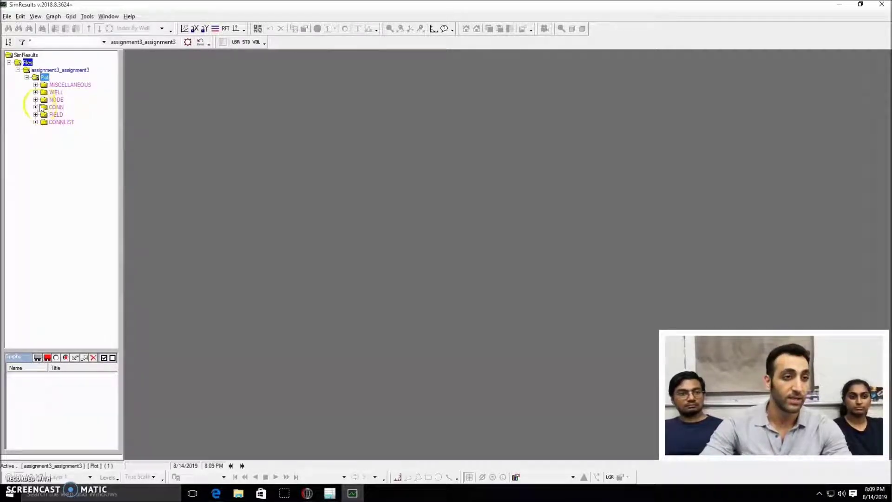
{"action": "left_click", "coordinate": [36, 92]}
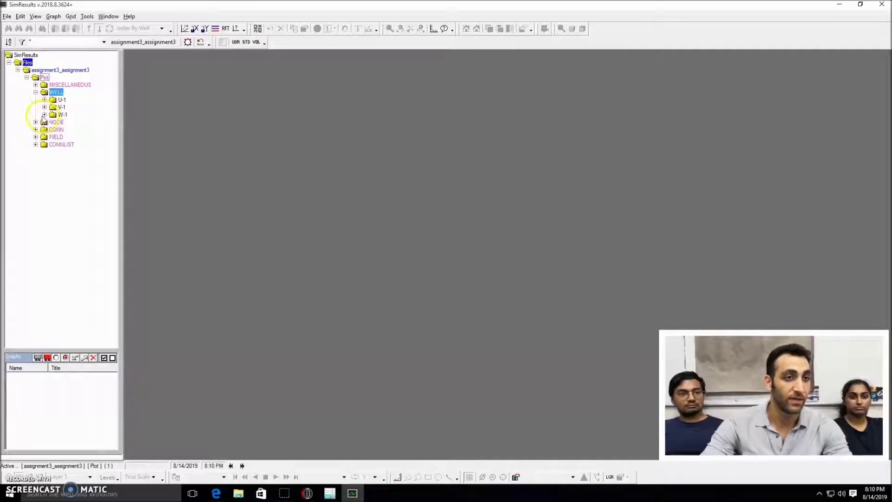
{"action": "left_click", "coordinate": [44, 114]}
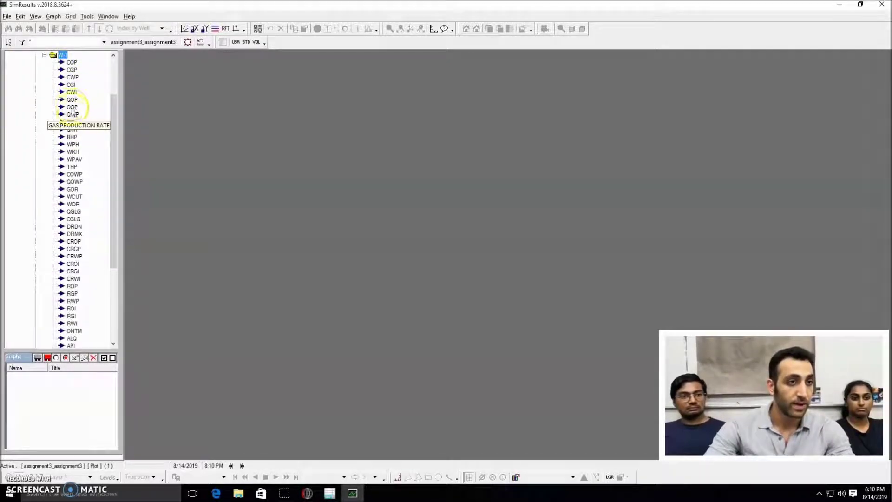
Plot gas rate QGP, water rate QWP, cumulative gas CGP and cumulative water CWP of well W-1 on one graph
{"action": "left_click_drag", "start_coordinate": [72, 106], "coordinate": [337, 140]}
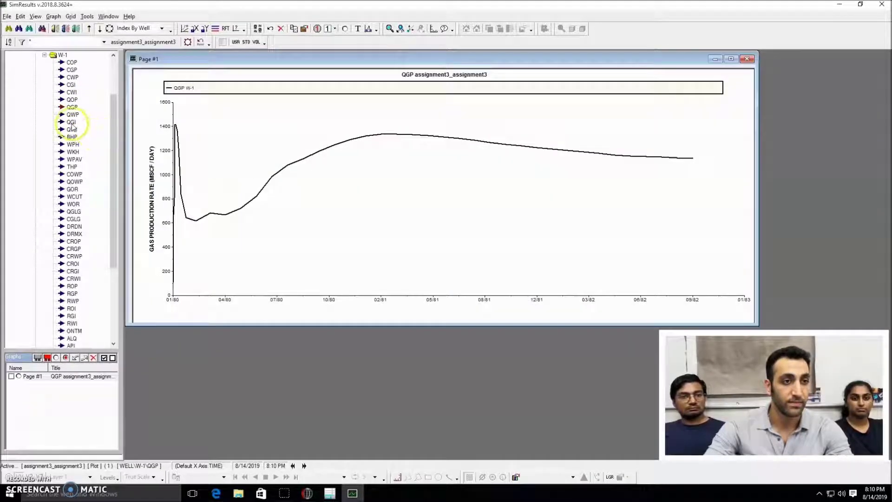
{"action": "left_click_drag", "start_coordinate": [72, 115], "coordinate": [390, 167]}
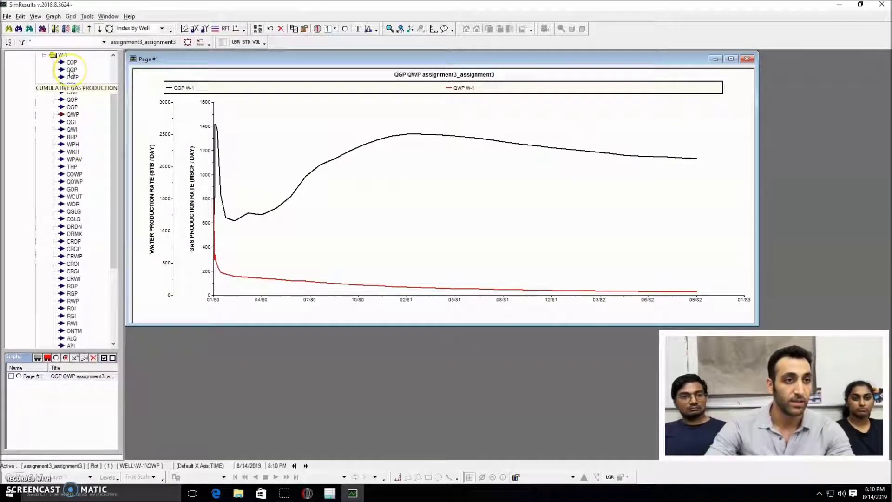
{"action": "left_click_drag", "start_coordinate": [71, 71], "coordinate": [299, 141]}
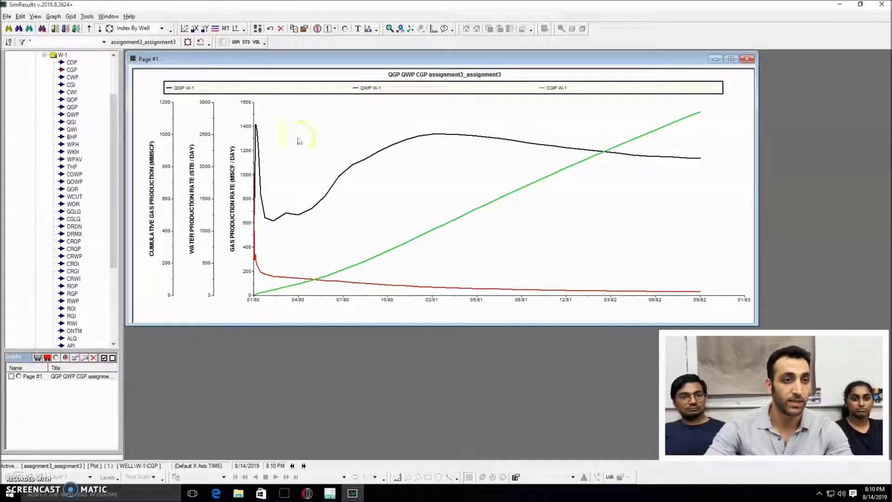
{"action": "left_click_drag", "start_coordinate": [72, 78], "coordinate": [434, 175]}
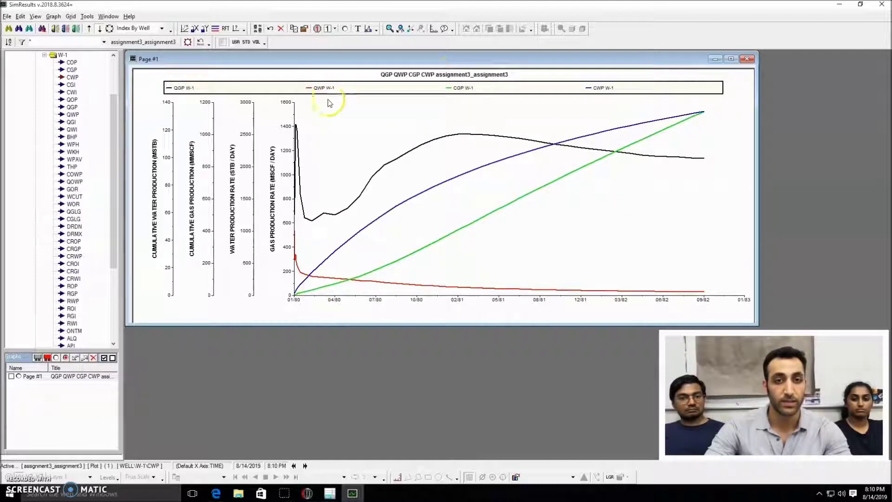
Change the graph title to DATA 1
{"action": "double_click", "coordinate": [450, 76]}
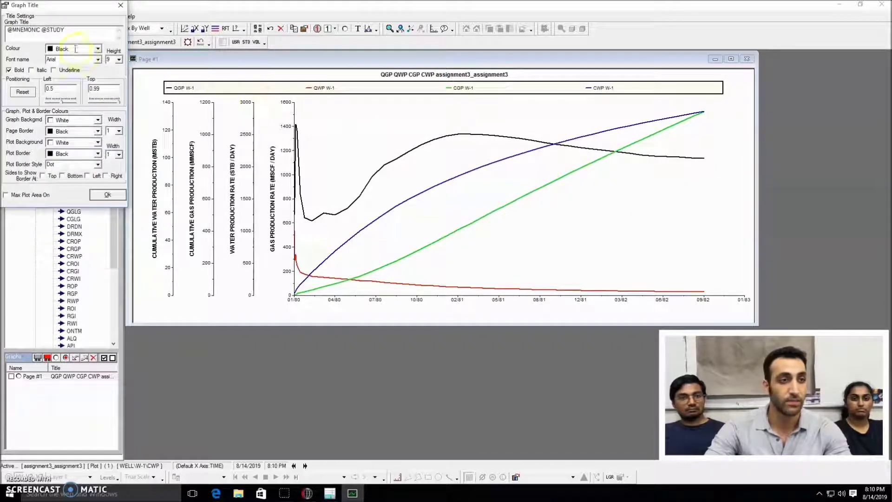
{"action": "double_click", "coordinate": [79, 32]}
{"action": "key", "text": "ctrl+a"}
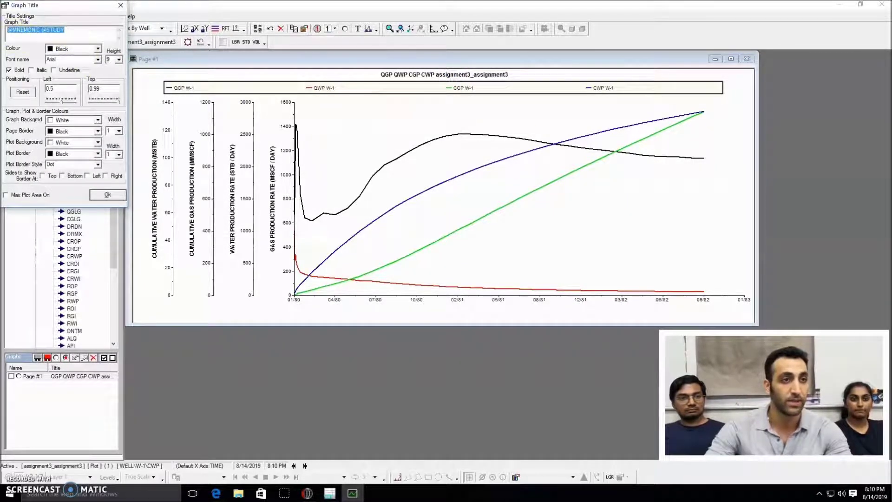
{"action": "type", "text": "DATA 1"}
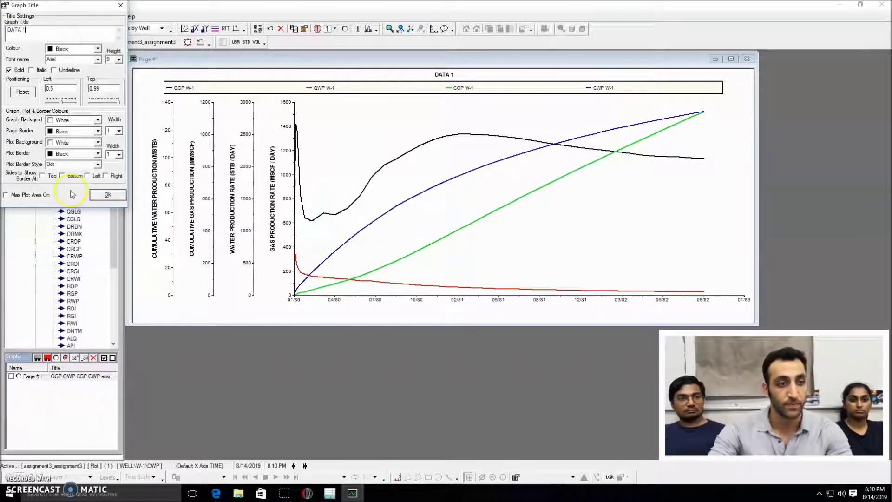
{"action": "left_click", "coordinate": [108, 194]}
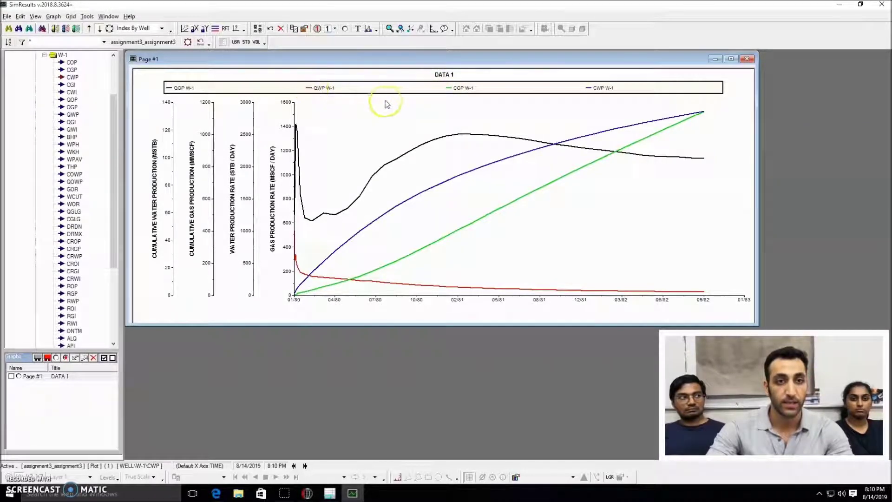
Set the line colour of the QWP W-1 curve to yellow
{"action": "double_click", "coordinate": [309, 89]}
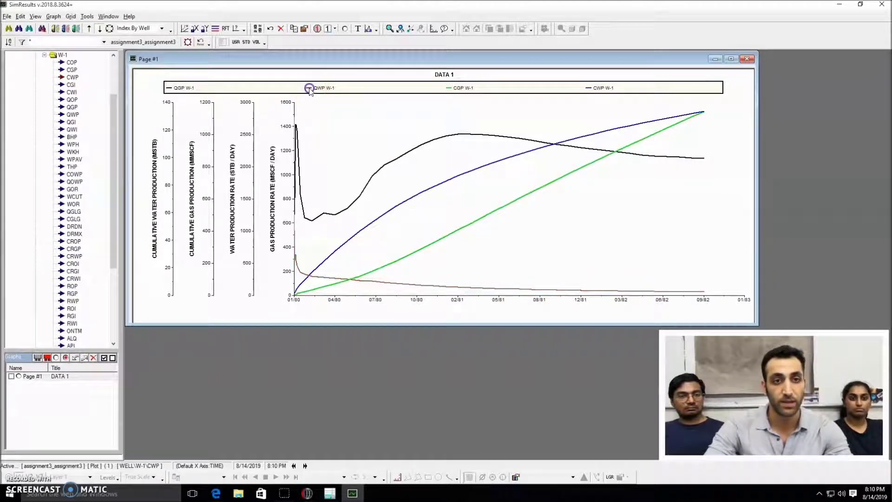
{"action": "left_click", "coordinate": [81, 103]}
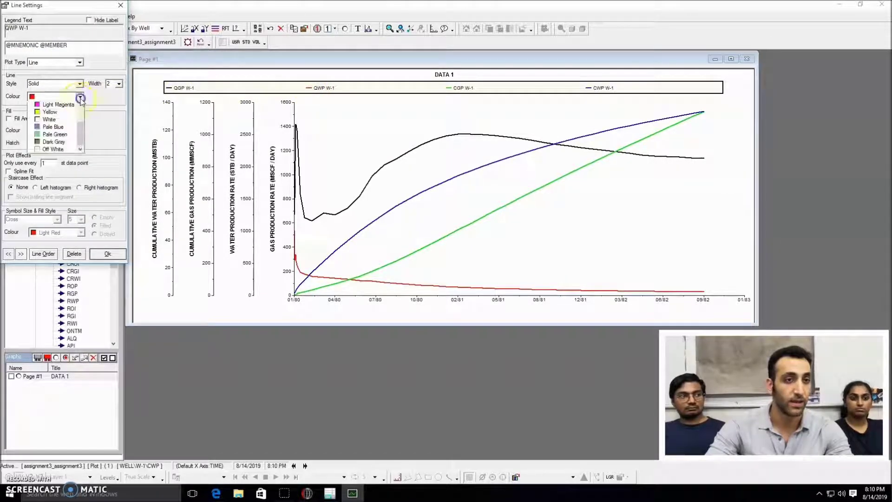
{"action": "left_click", "coordinate": [58, 129]}
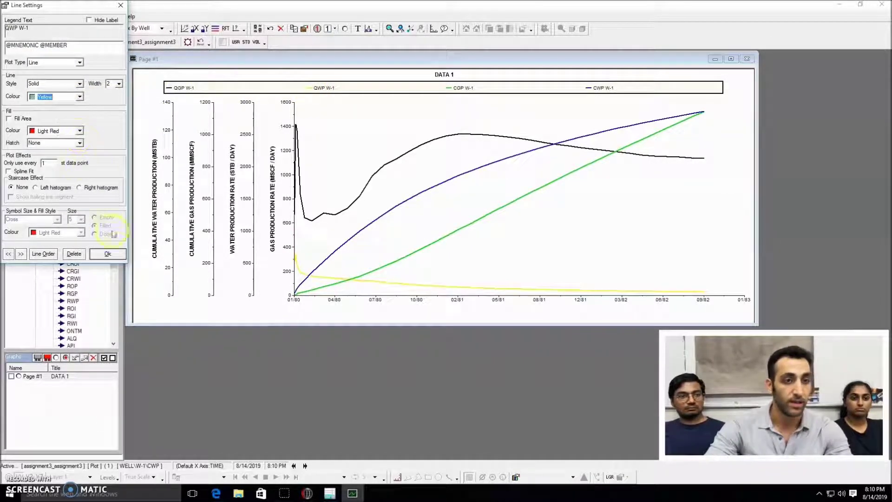
{"action": "left_click", "coordinate": [108, 254]}
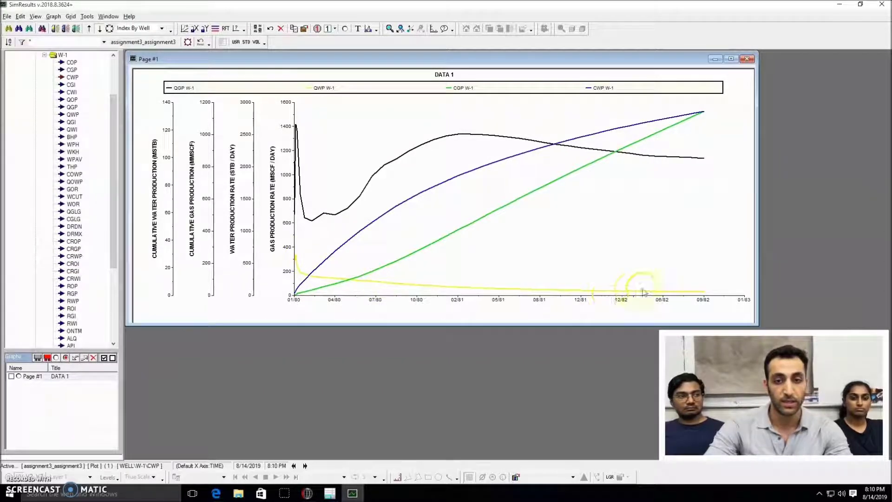
View the data table behind the DATA 1 graph and close it
{"action": "right_click", "coordinate": [500, 161]}
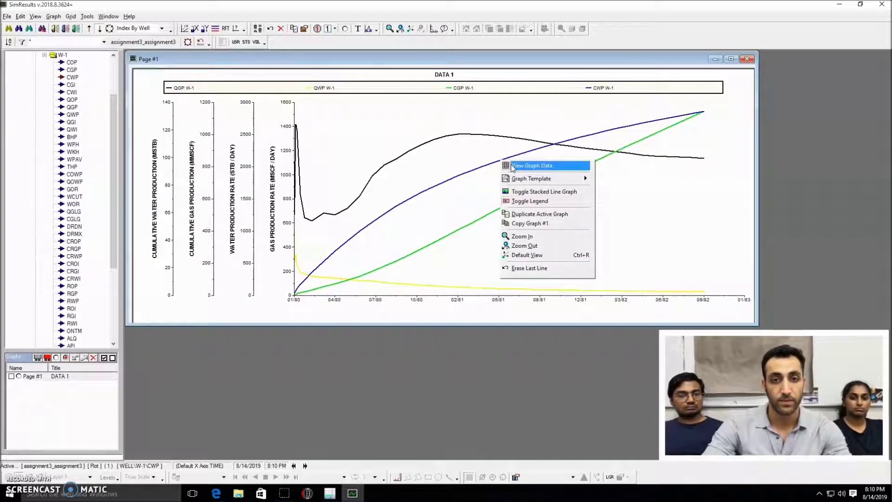
{"action": "left_click", "coordinate": [513, 166]}
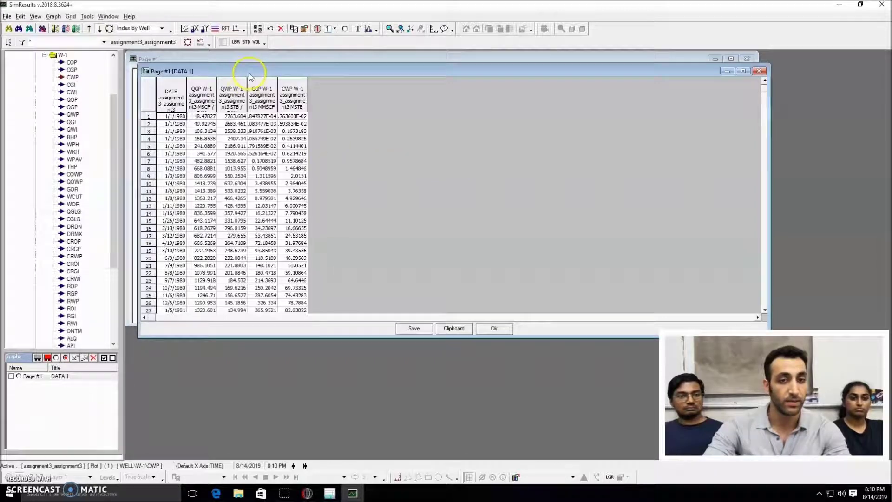
{"action": "left_click", "coordinate": [759, 71]}
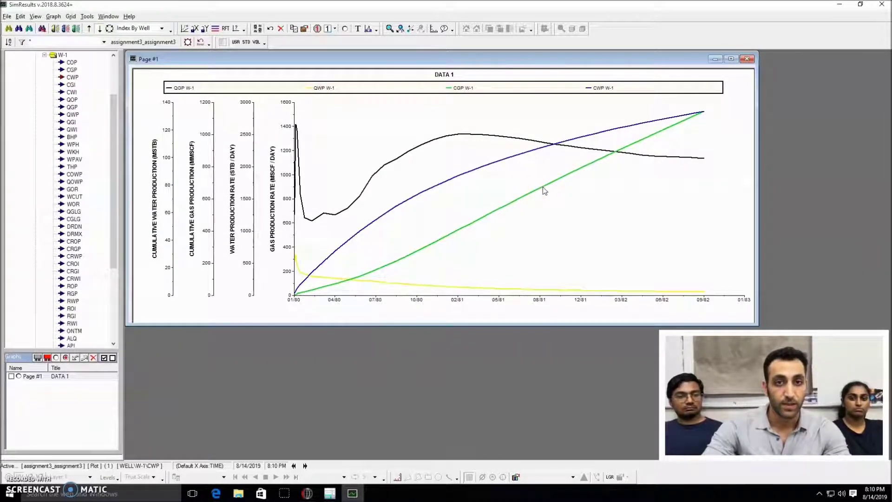
Reopen the DATA 1 graph's data table, maximize it to review the rates and cumulative volumes by date, and close it
{"action": "right_click", "coordinate": [542, 186]}
{"action": "left_click", "coordinate": [555, 193]}
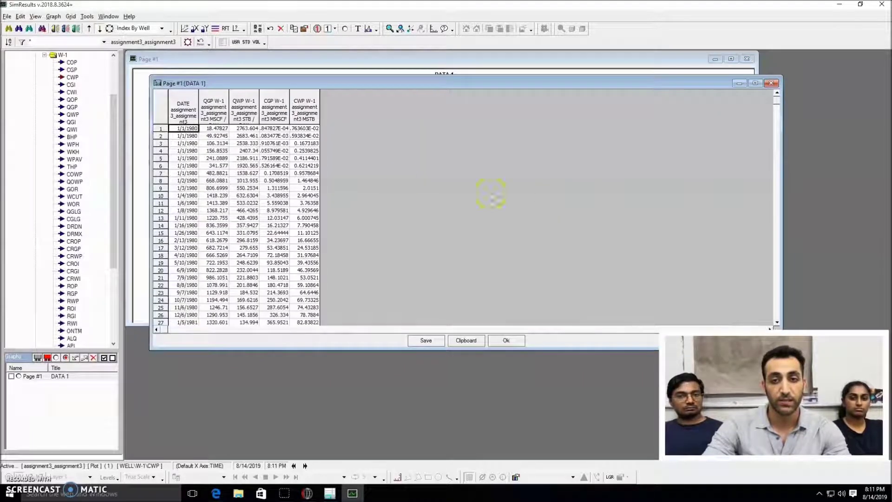
{"action": "left_click", "coordinate": [755, 83]}
{"action": "scroll", "coordinate": [325, 181], "scroll_direction": "down", "scroll_amount": 1}
{"action": "scroll", "coordinate": [297, 183], "scroll_direction": "up", "scroll_amount": 1}
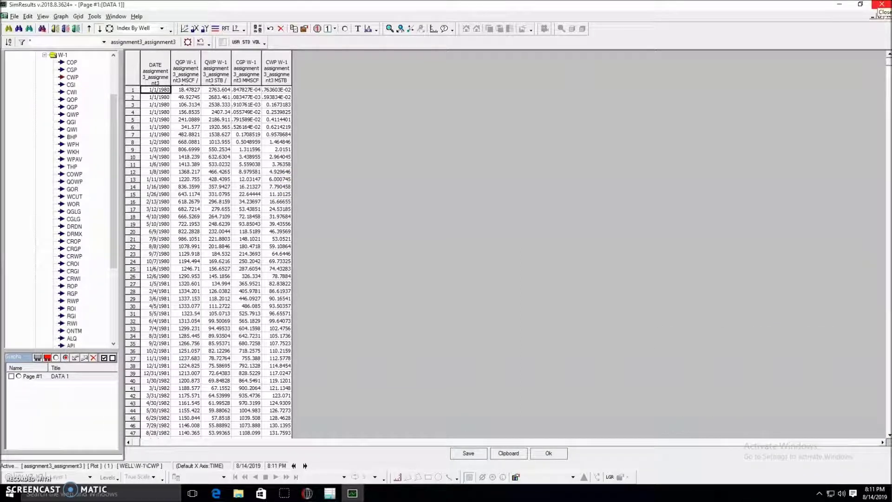
{"action": "left_click", "coordinate": [881, 4]}
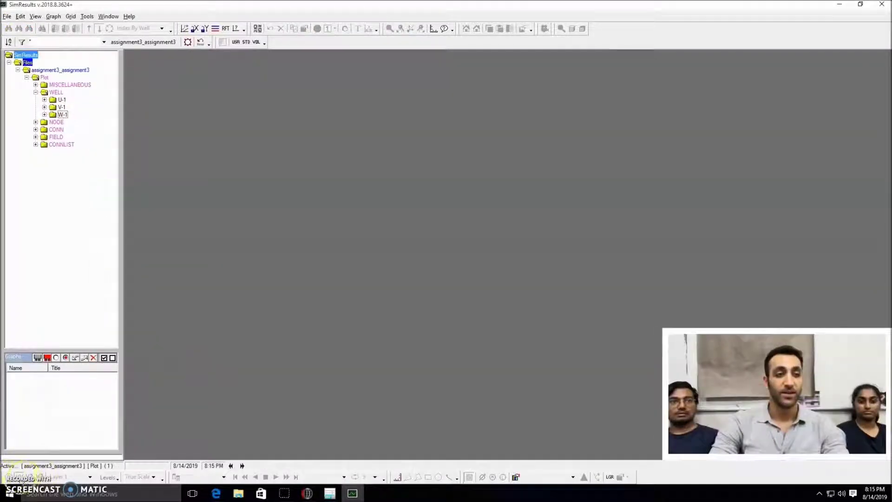
Open assignment3.vdb again and load the grid data of the assignment3 case
{"action": "left_click", "coordinate": [7, 16]}
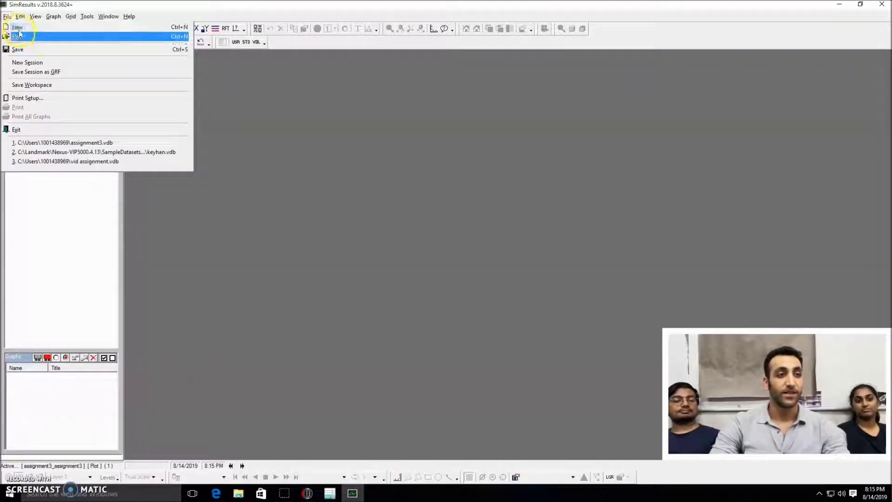
{"action": "left_click", "coordinate": [19, 36]}
{"action": "left_click", "coordinate": [372, 225]}
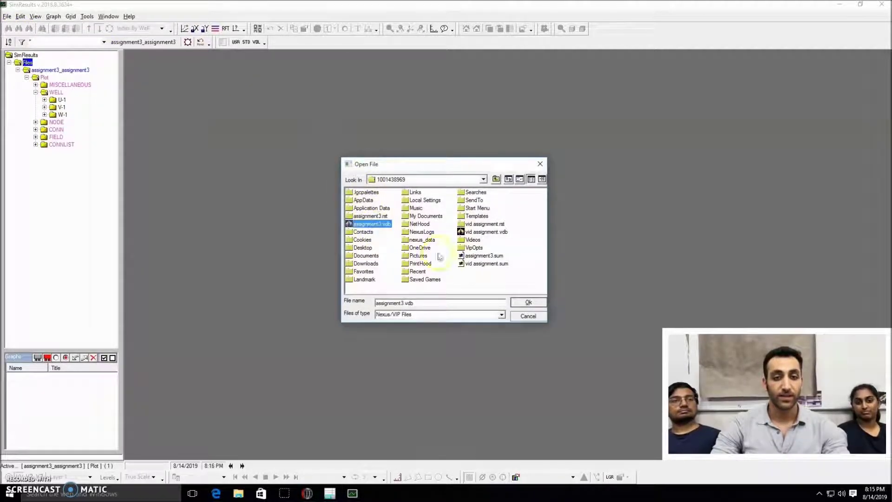
{"action": "left_click", "coordinate": [527, 302]}
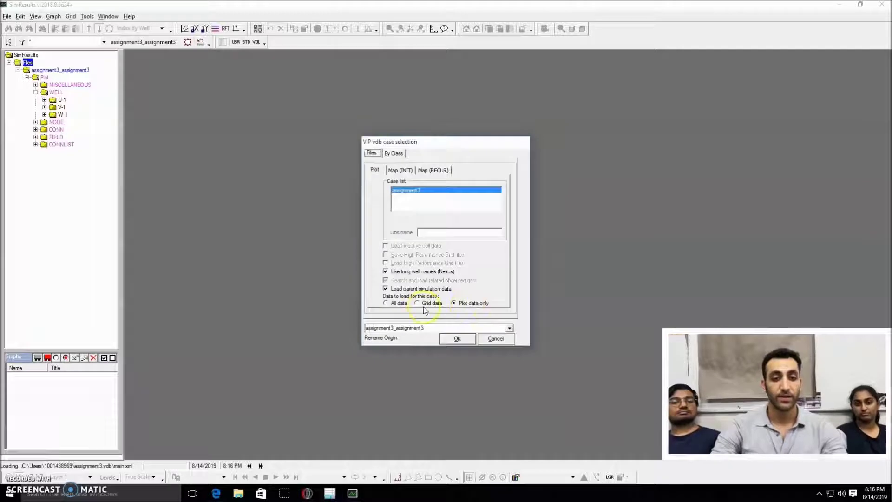
{"action": "left_click", "coordinate": [430, 303]}
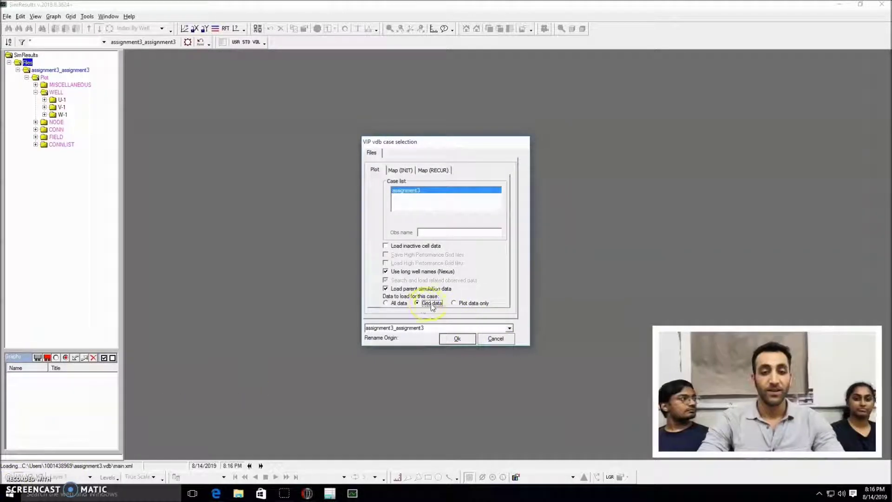
{"action": "left_click", "coordinate": [456, 339]}
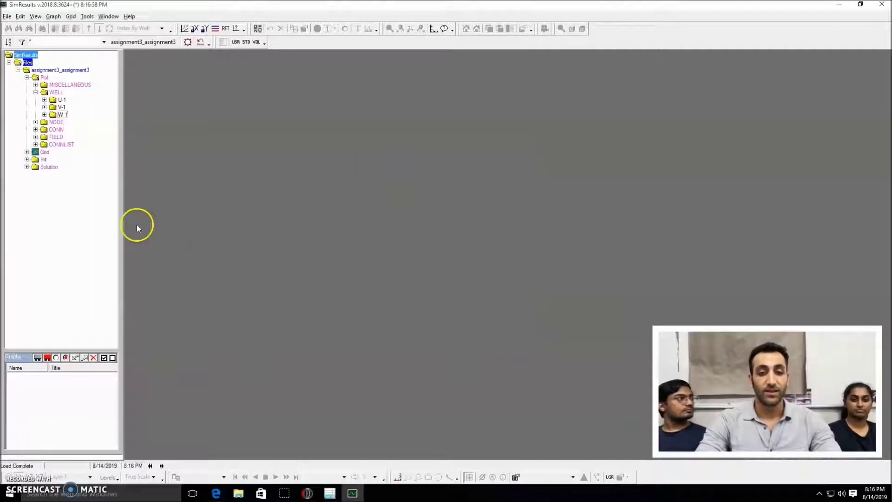
Display the ROOT 10x10x2 grid in a new grid window and switch its view to the YZ slice and the XZ slice
{"action": "left_click", "coordinate": [42, 154]}
{"action": "left_click", "coordinate": [26, 152]}
{"action": "left_click_drag", "start_coordinate": [55, 161], "coordinate": [393, 205]}
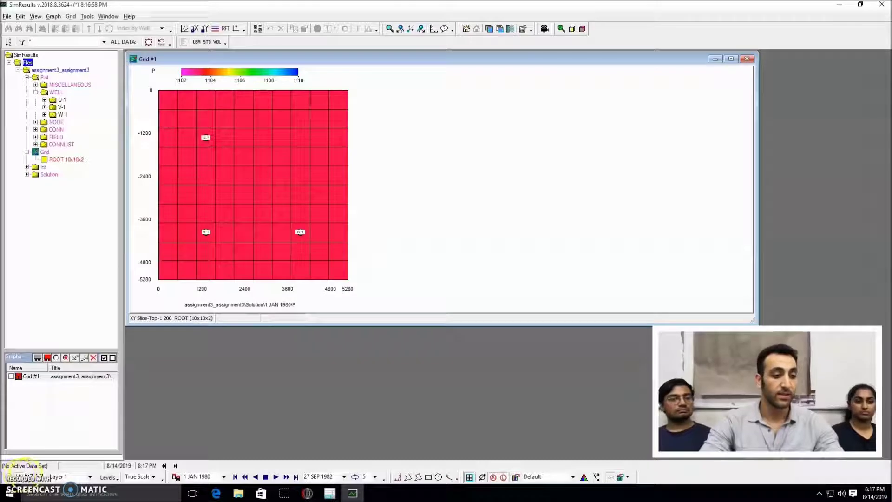
{"action": "left_click", "coordinate": [29, 478]}
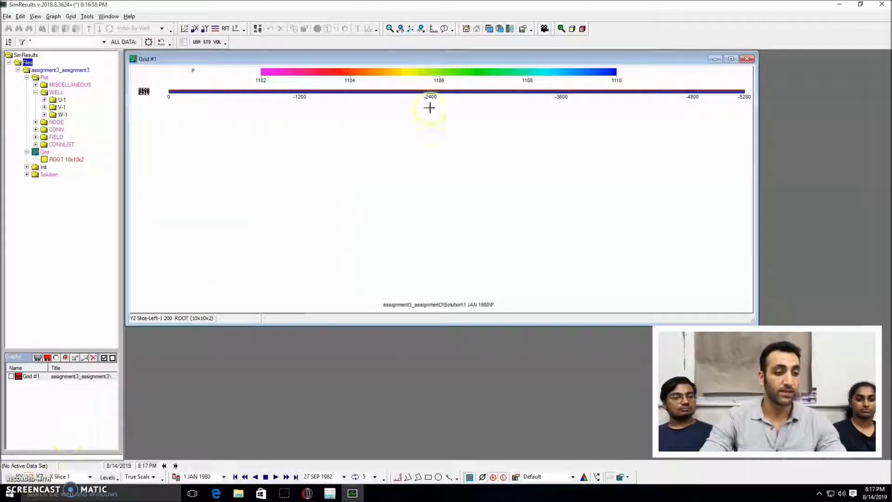
{"action": "left_click", "coordinate": [39, 477]}
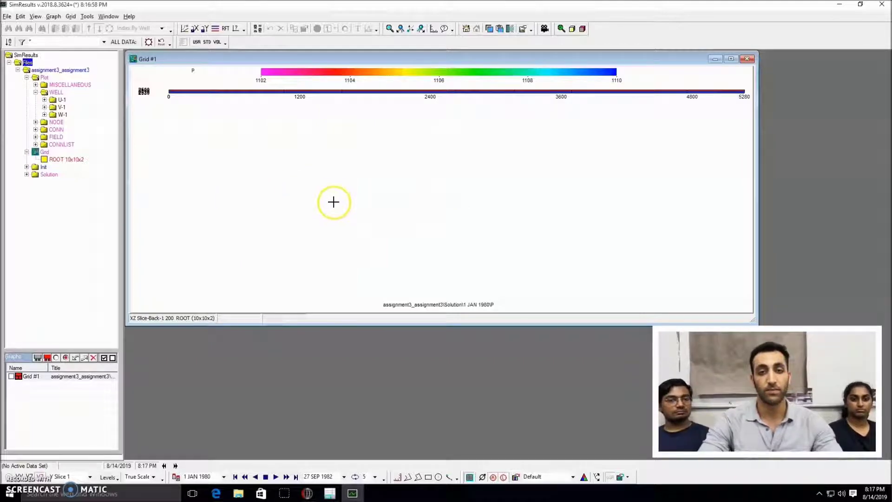
Create HTML report files with the Desktop as the output folder
{"action": "left_click", "coordinate": [87, 16]}
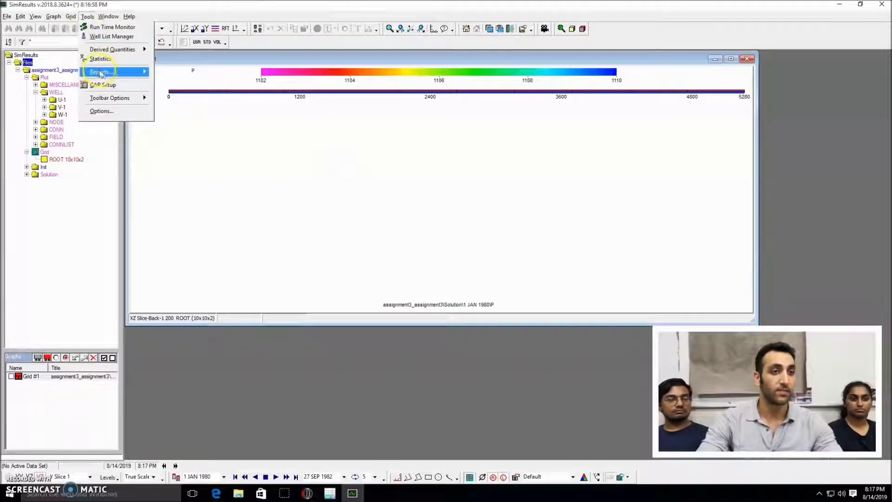
{"action": "mouse_move", "coordinate": [125, 74]}
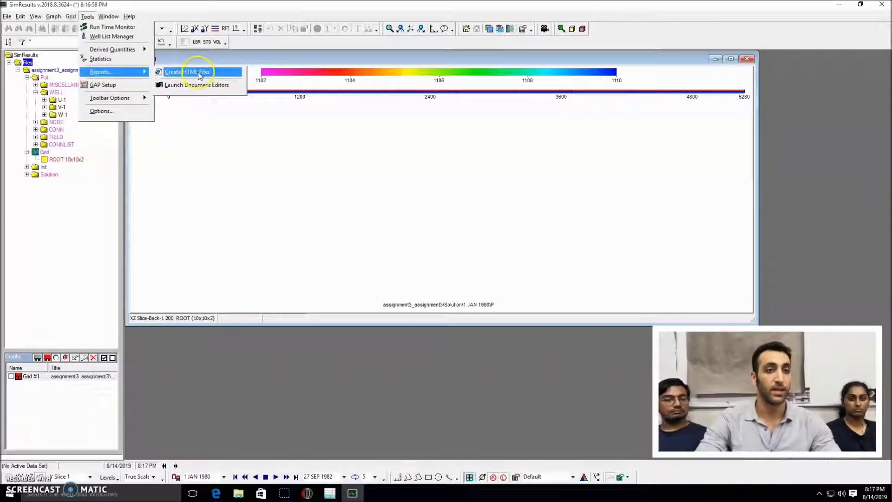
{"action": "left_click", "coordinate": [200, 75]}
{"action": "left_click", "coordinate": [399, 212]}
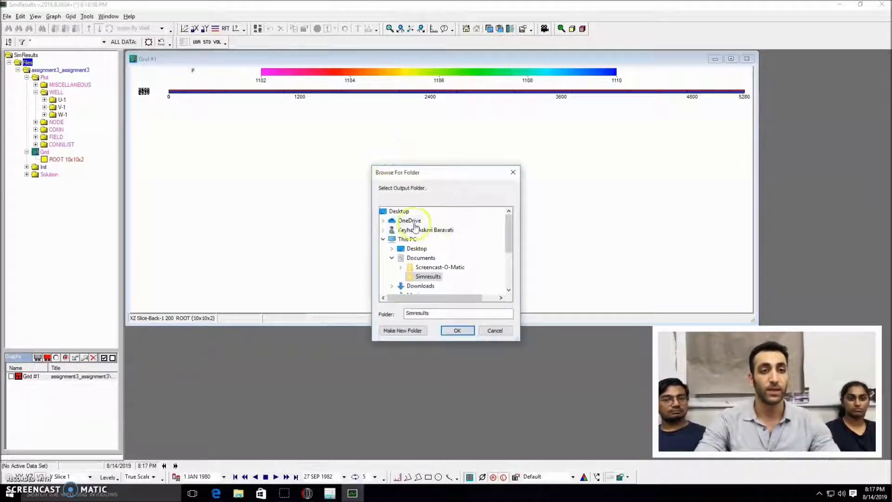
{"action": "left_click", "coordinate": [457, 331]}
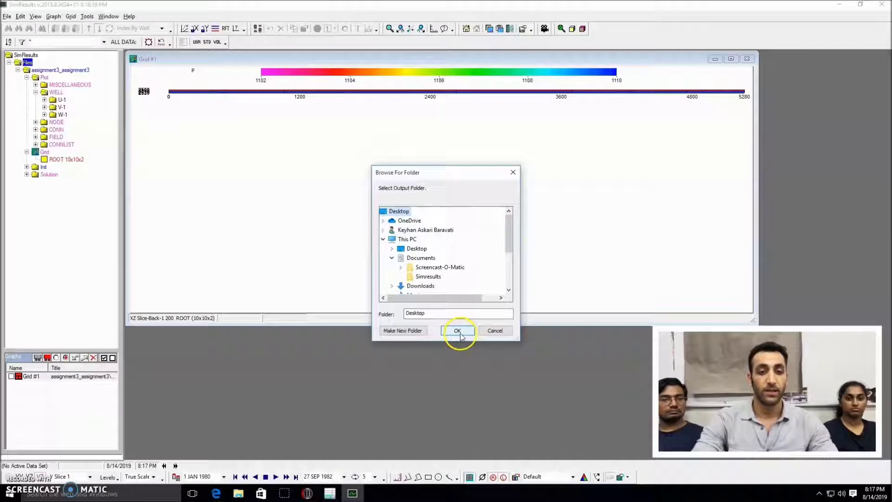
{"action": "left_click", "coordinate": [488, 278]}
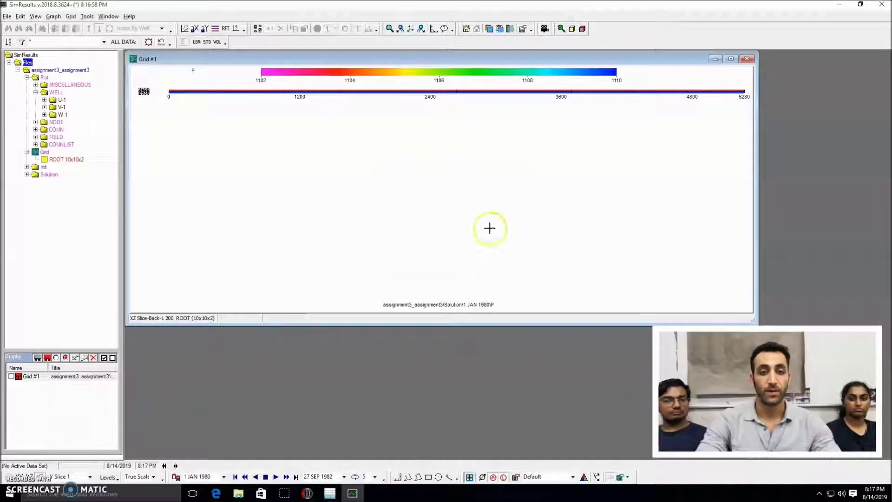